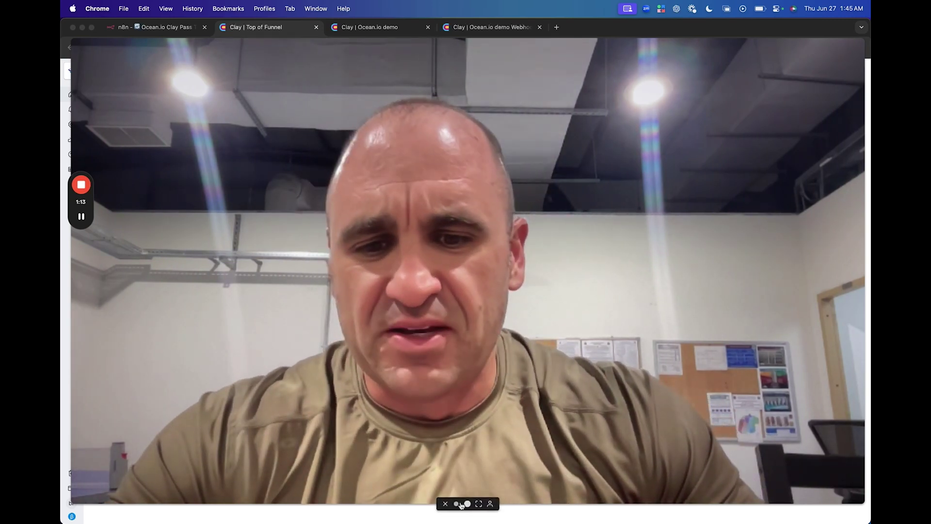
# - Start a new Find Company Lookalikes with Ocean.io table and continue to its search settings
pyautogui.click(457, 505)
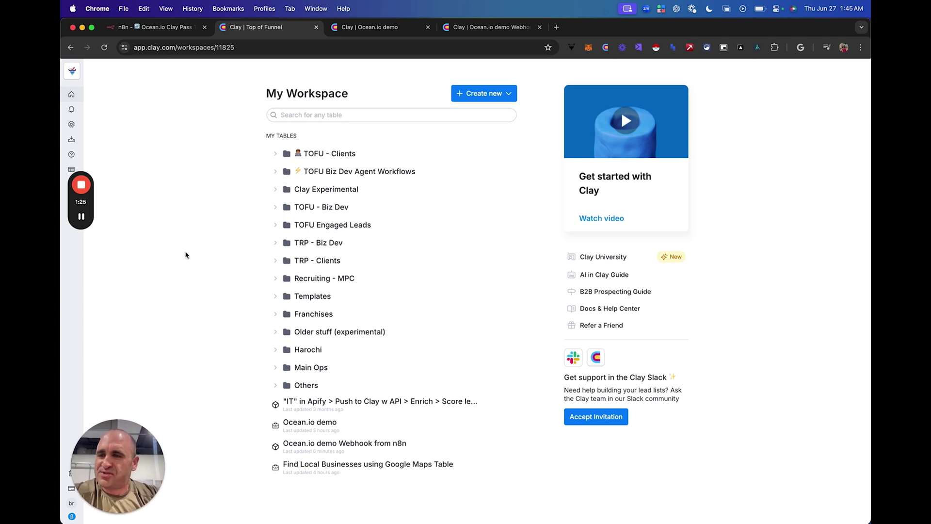
pyautogui.click(460, 95)
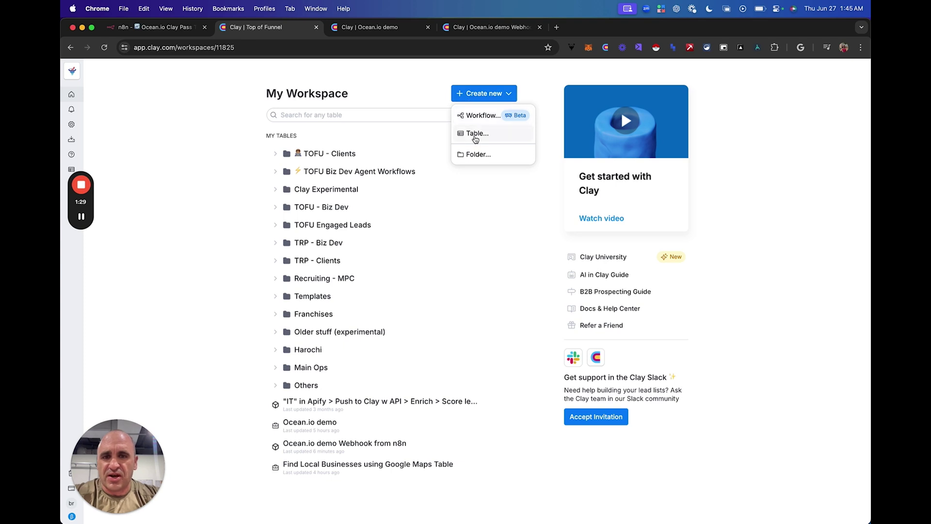
pyautogui.click(475, 139)
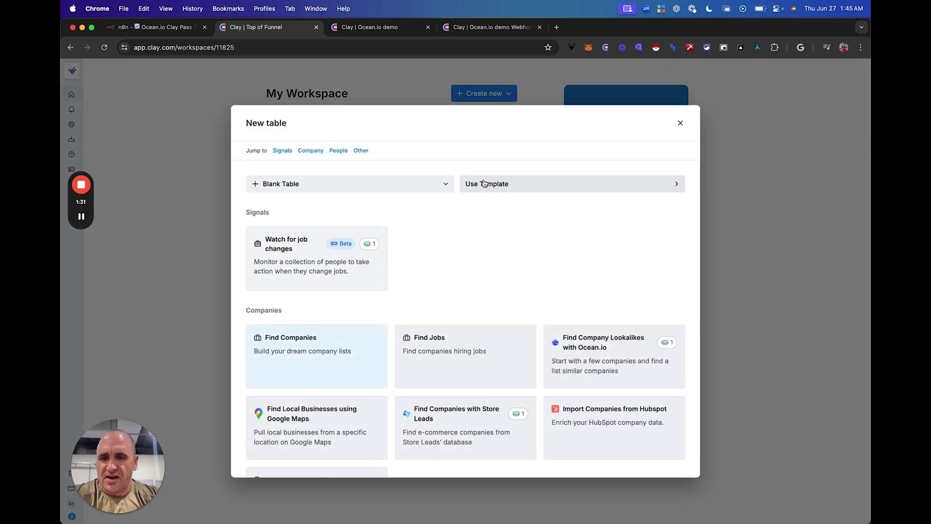
pyautogui.scroll(-1, 491, 246)
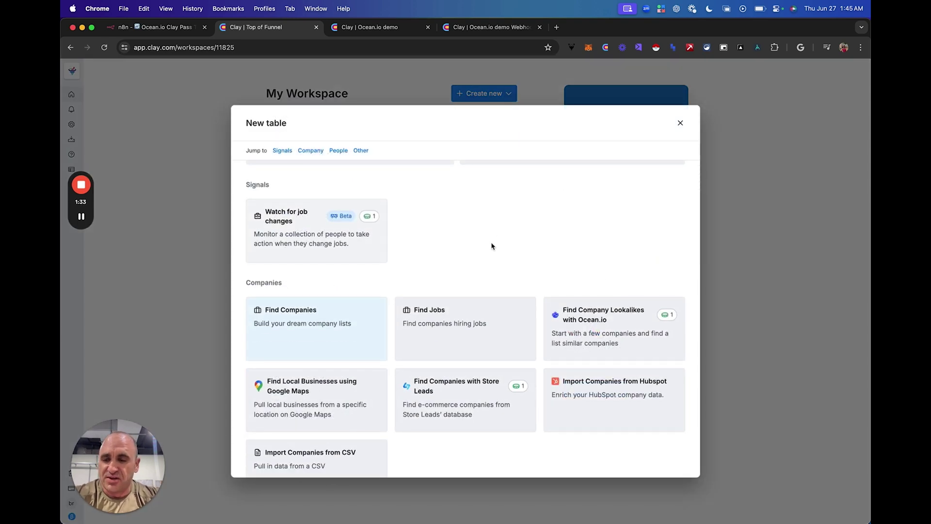
pyautogui.click(605, 325)
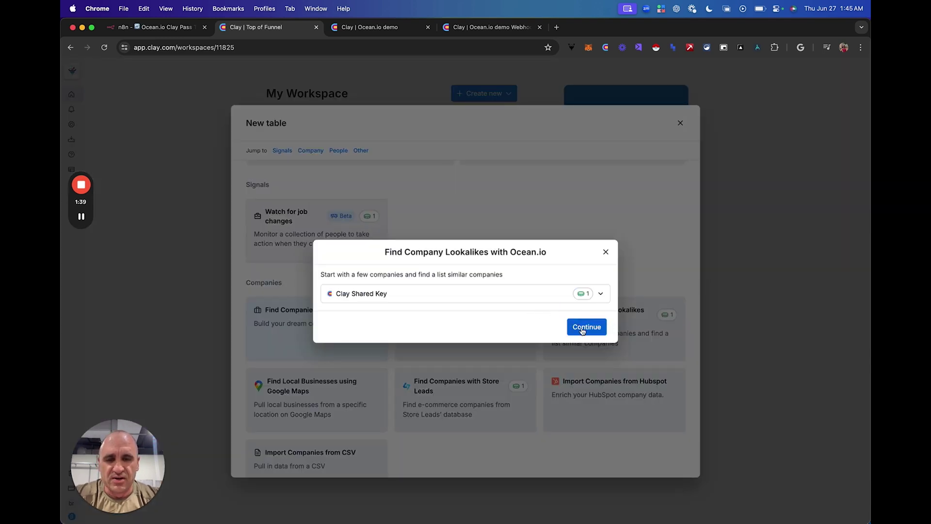
pyautogui.click(585, 326)
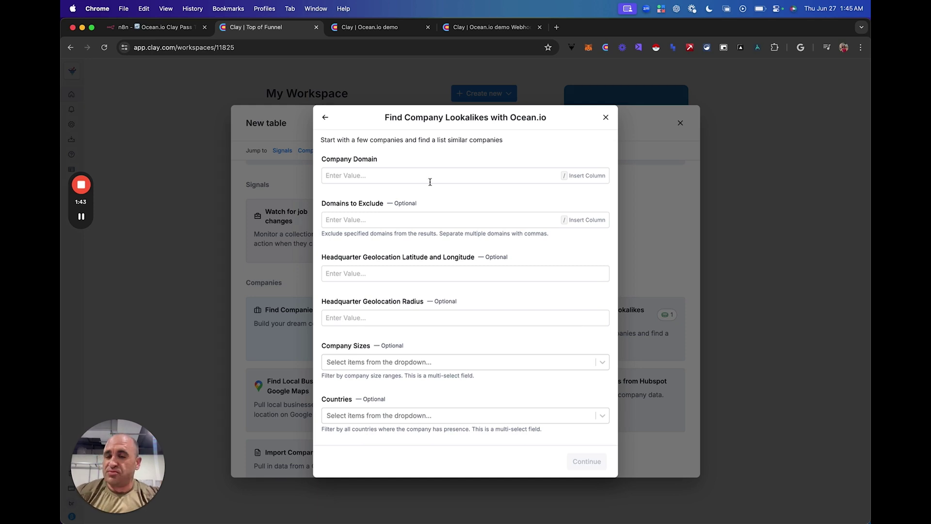
# - Review the lookalike form, abandon the setup without creating it, and open the Ocean.io demo table
pyautogui.scroll(-5, 430, 182)
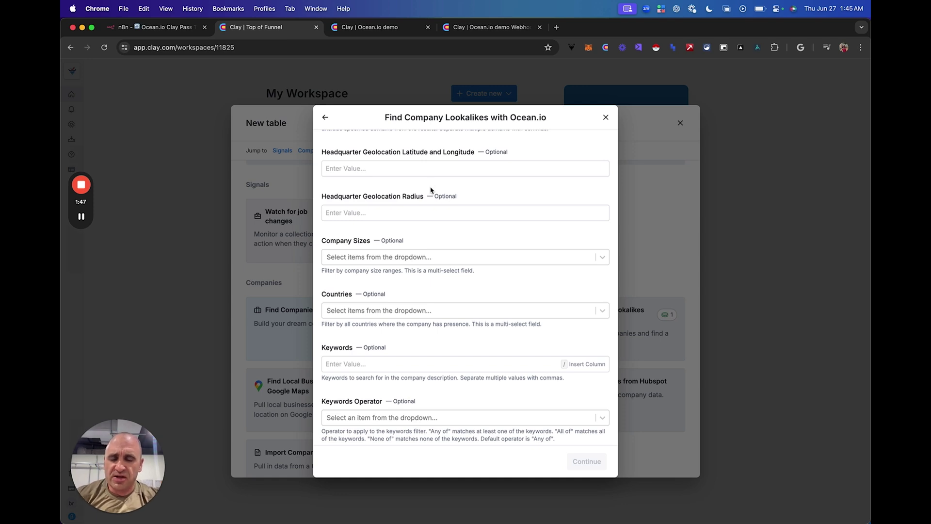
pyautogui.scroll(-3, 441, 251)
pyautogui.scroll(-20, 441, 252)
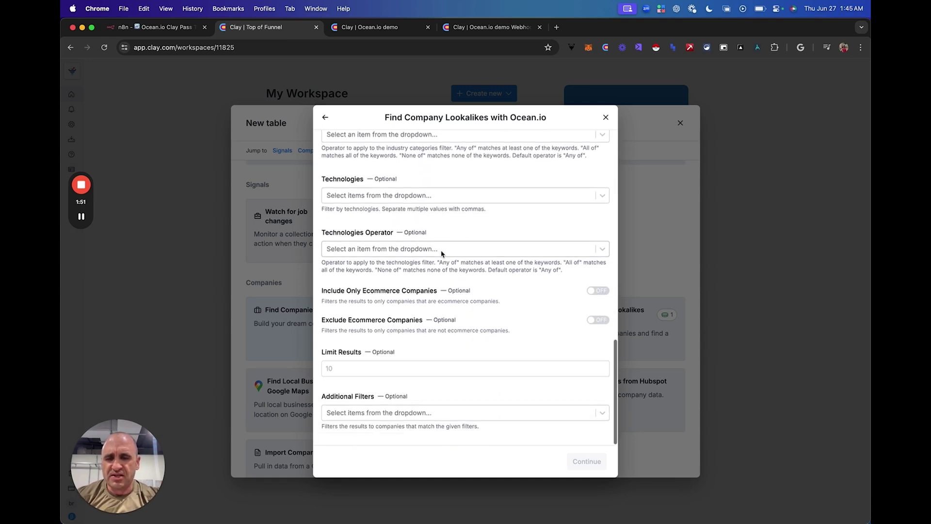
pyautogui.scroll(20, 441, 250)
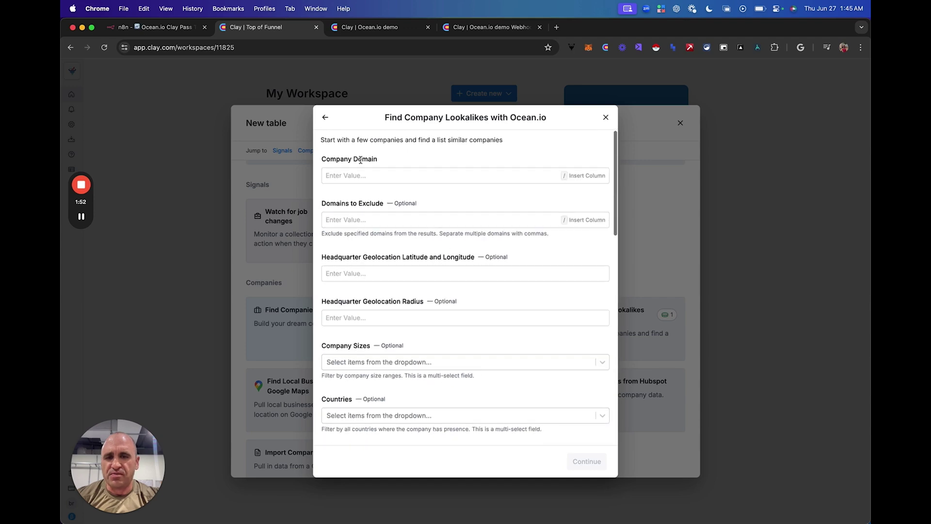
pyautogui.click(326, 119)
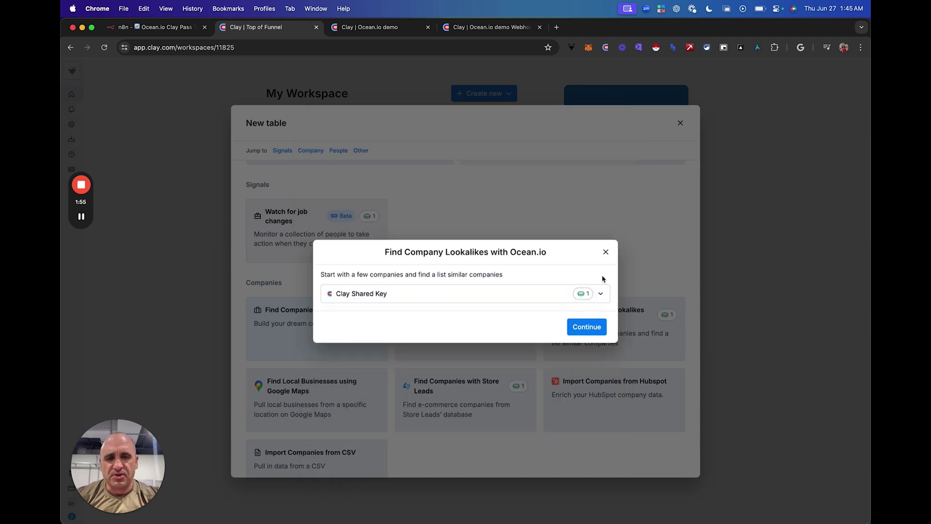
pyautogui.click(605, 253)
pyautogui.click(549, 215)
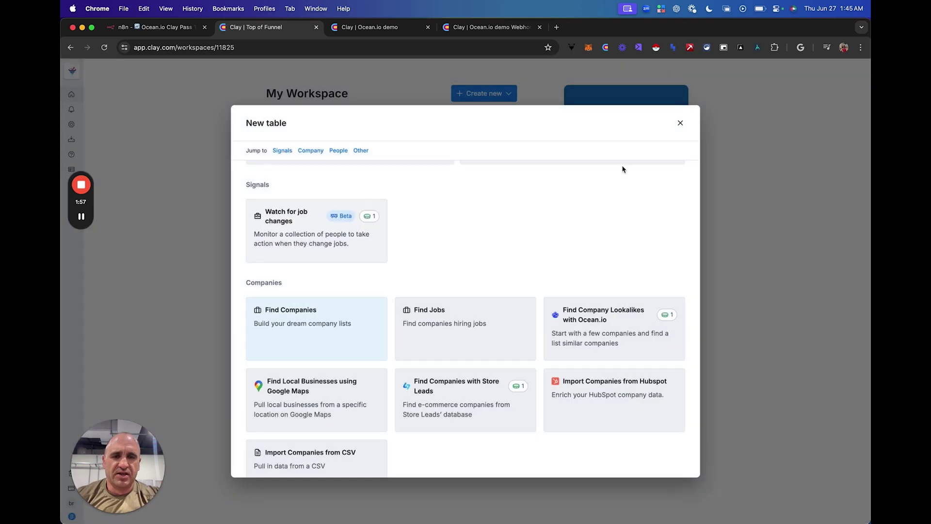
pyautogui.click(681, 123)
pyautogui.click(369, 27)
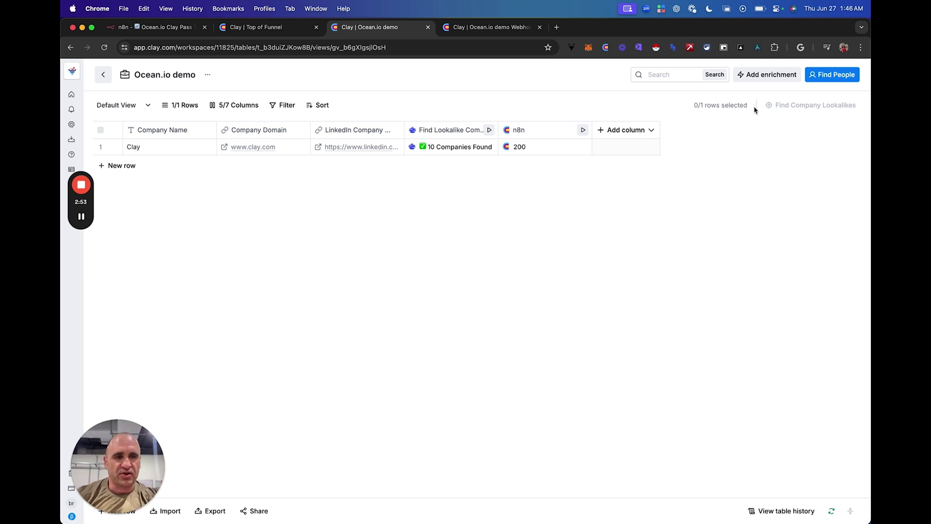
# - Search enrichments for 'ocean', pick Find Lookalike Companies with Ocean.io, and browse its optional filters
pyautogui.click(765, 75)
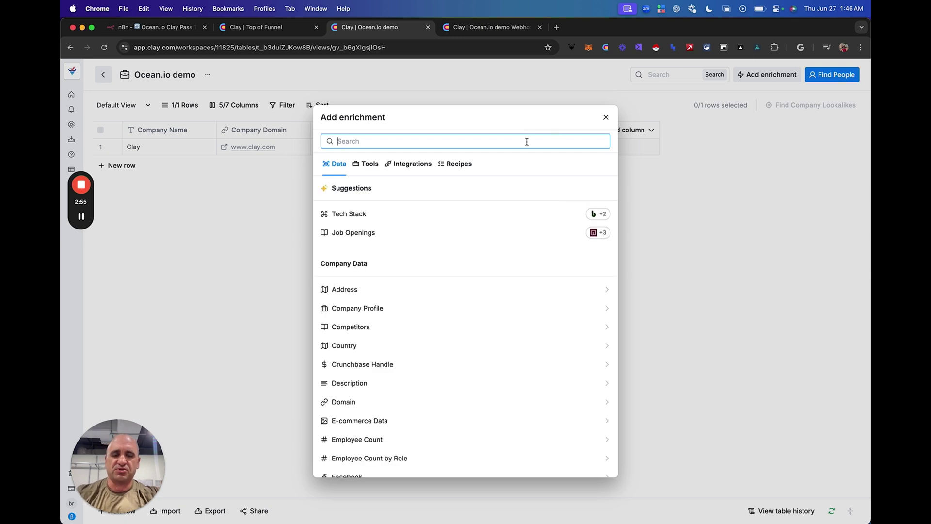
pyautogui.write('ocean')
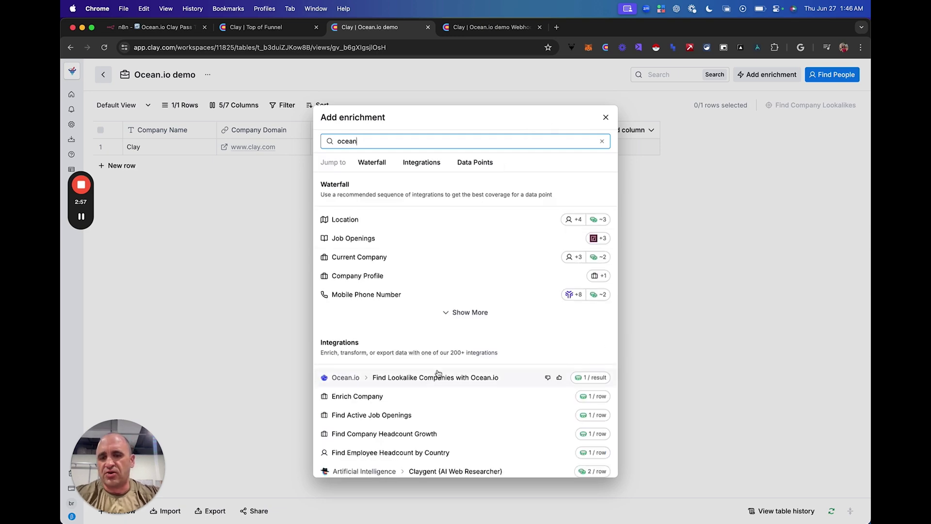
pyautogui.click(434, 377)
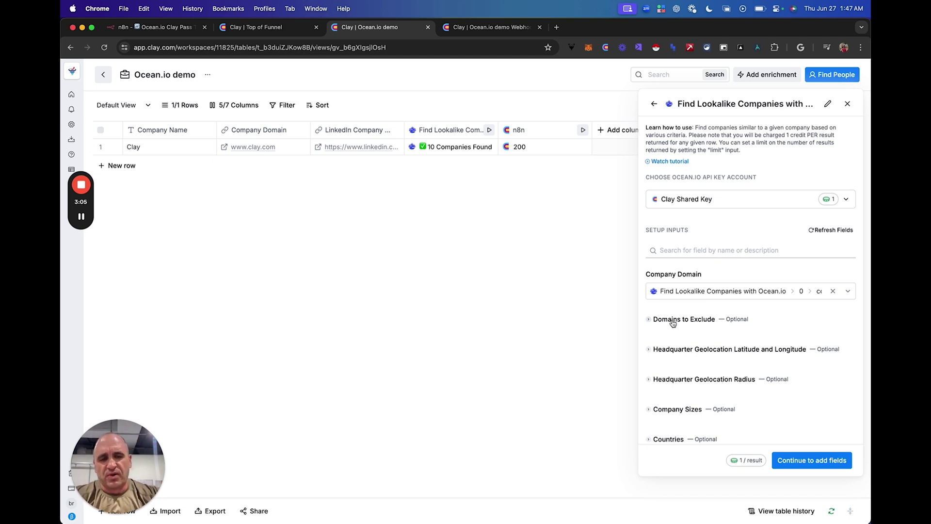
pyautogui.scroll(-3, 672, 322)
pyautogui.scroll(-2, 684, 296)
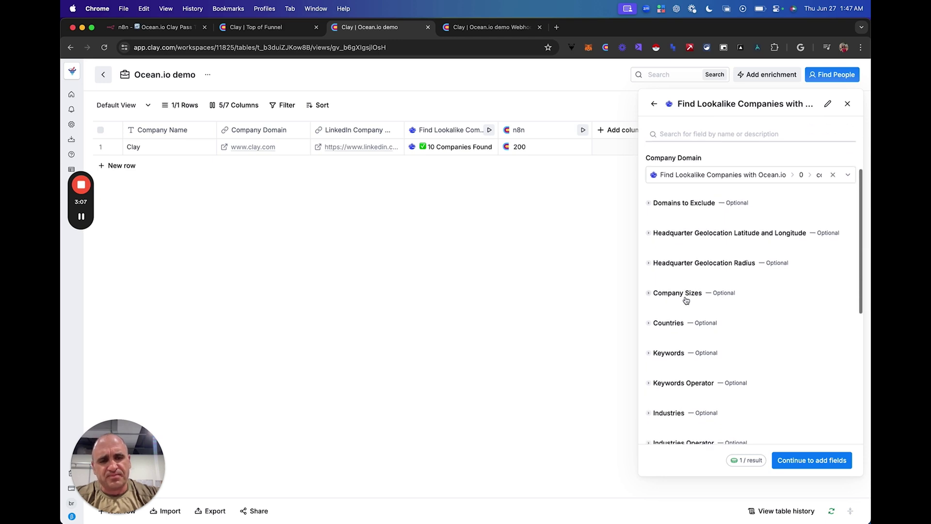
pyautogui.scroll(5, 685, 300)
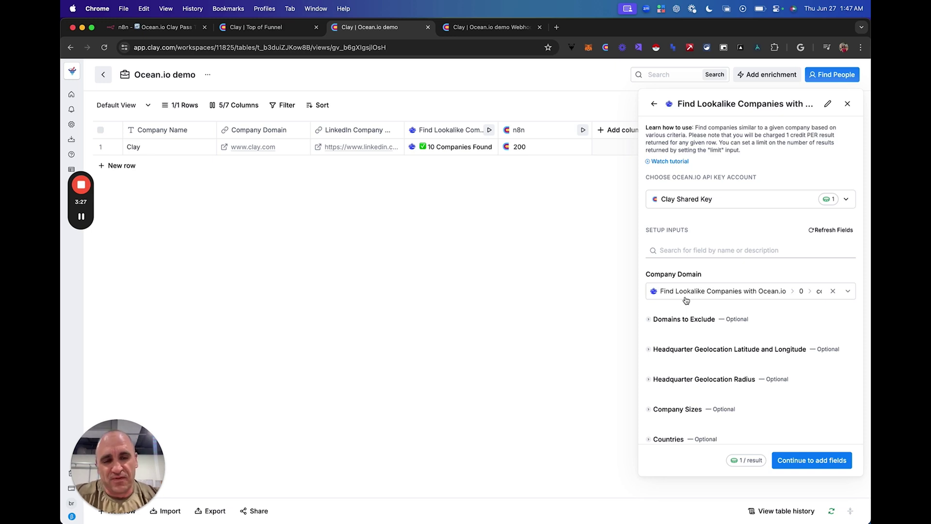
pyautogui.scroll(-5, 686, 300)
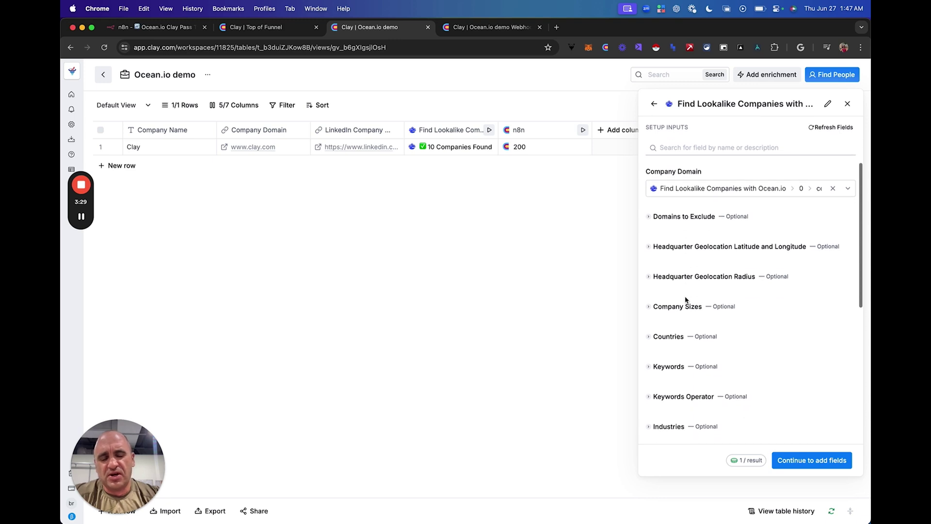
pyautogui.scroll(-4, 685, 298)
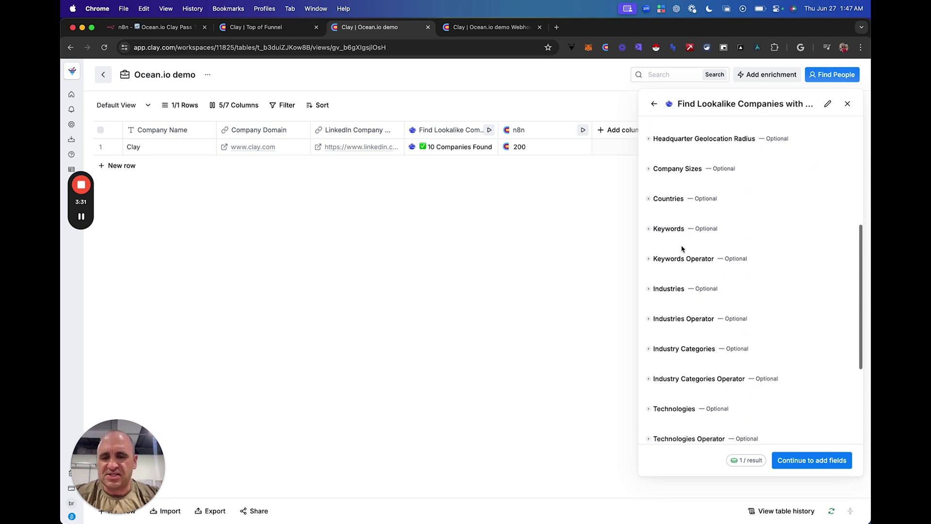
pyautogui.scroll(-2, 681, 248)
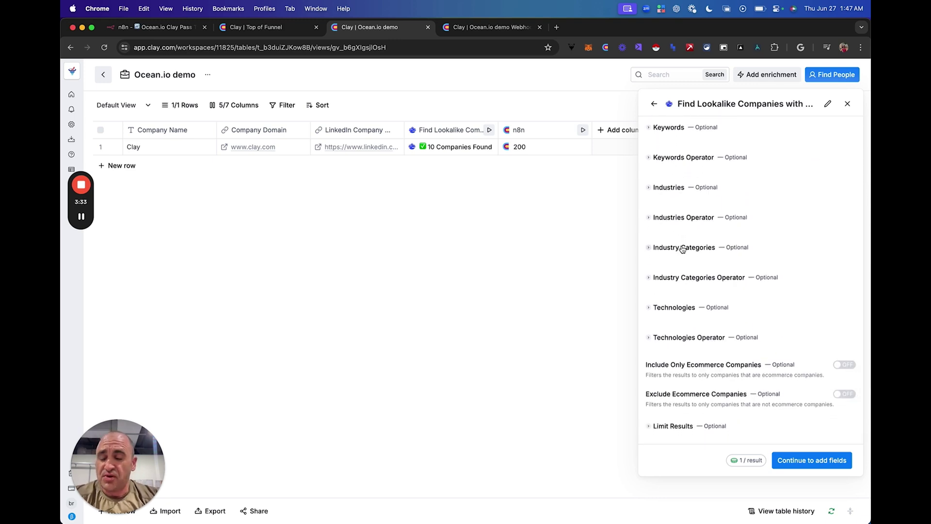
pyautogui.scroll(10, 682, 248)
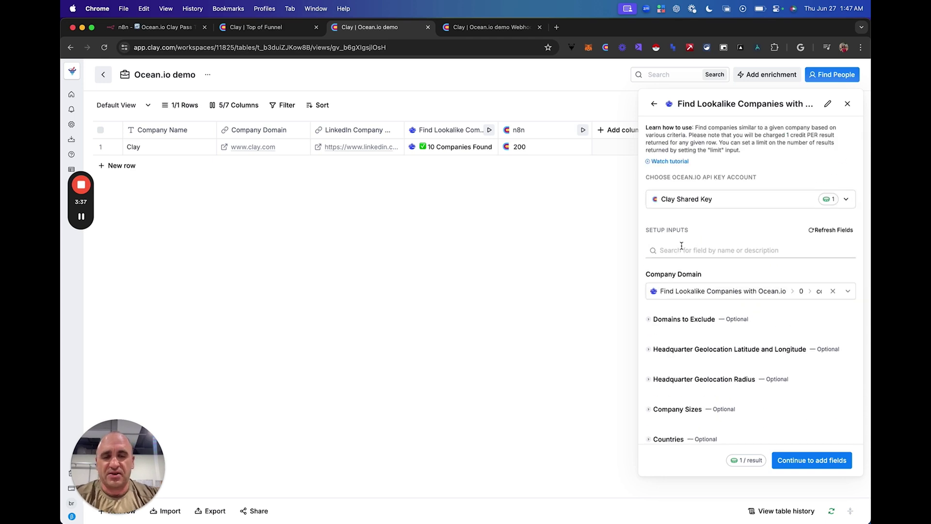
# - Close the lookalike enrichment panel, choosing Don't save to discard the setup
pyautogui.click(847, 104)
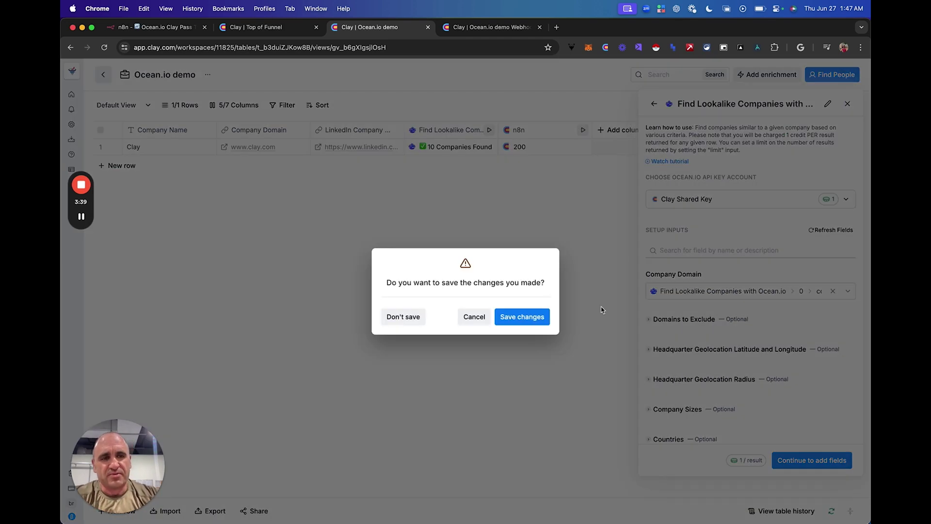
pyautogui.click(470, 319)
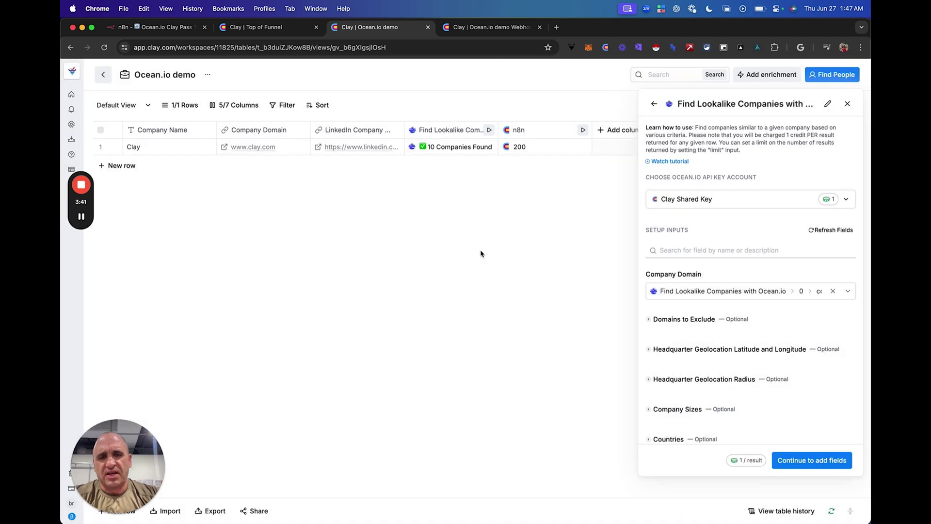
pyautogui.click(847, 104)
pyautogui.click(402, 317)
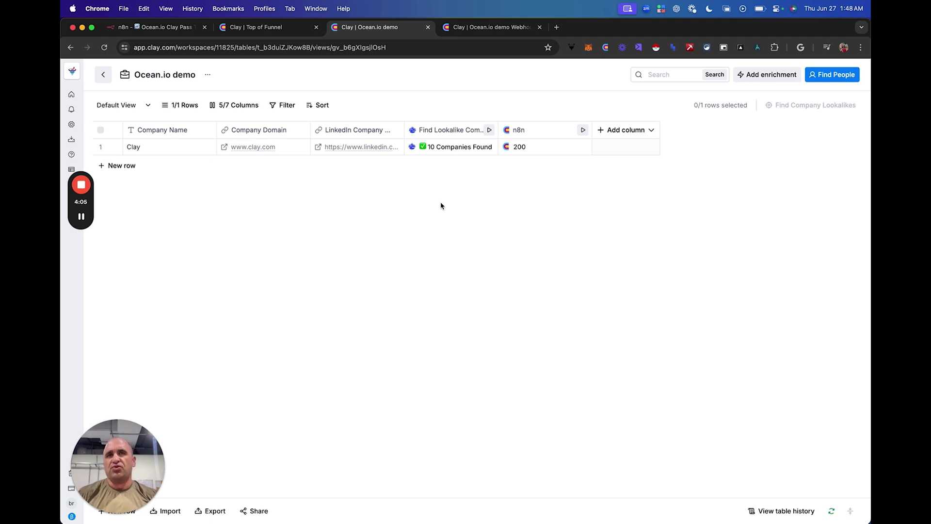
# - Open Cell Details for Clay's 10 lookalike companies and expand the first result's company details
pyautogui.click(449, 152)
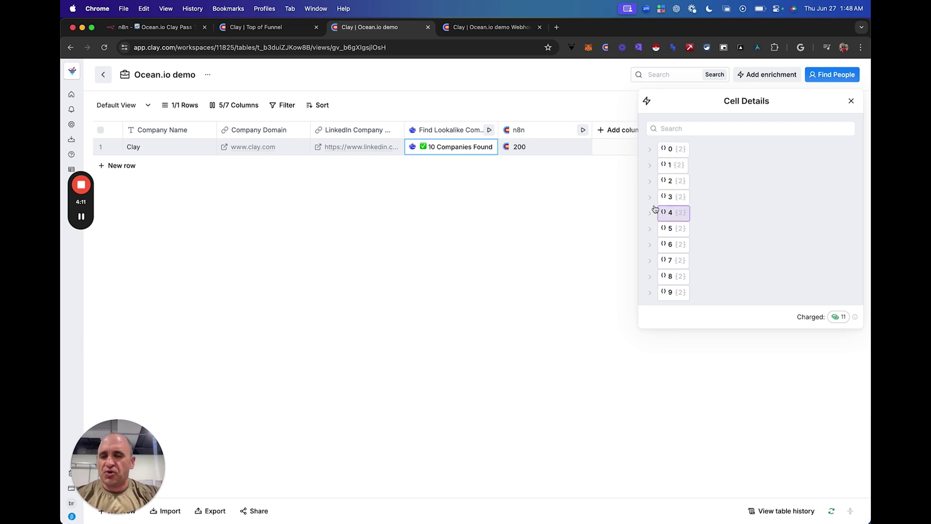
pyautogui.click(652, 151)
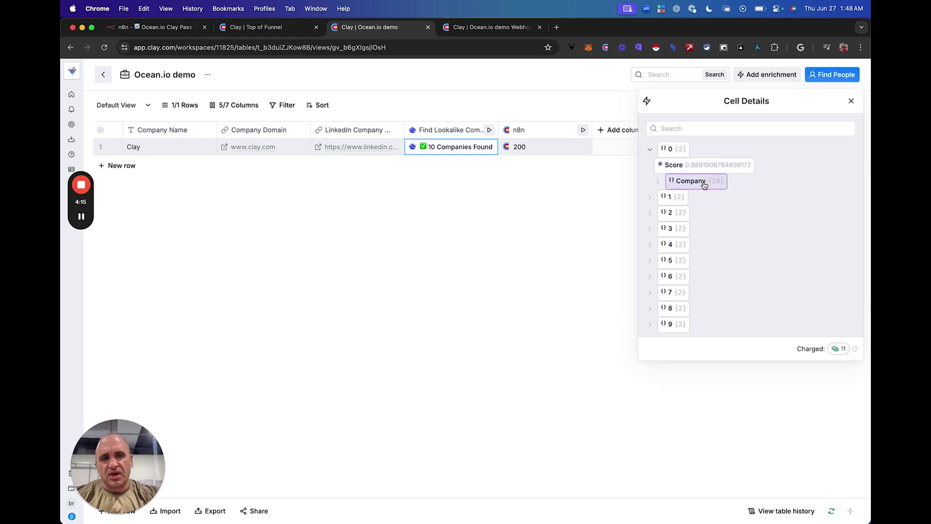
pyautogui.click(659, 181)
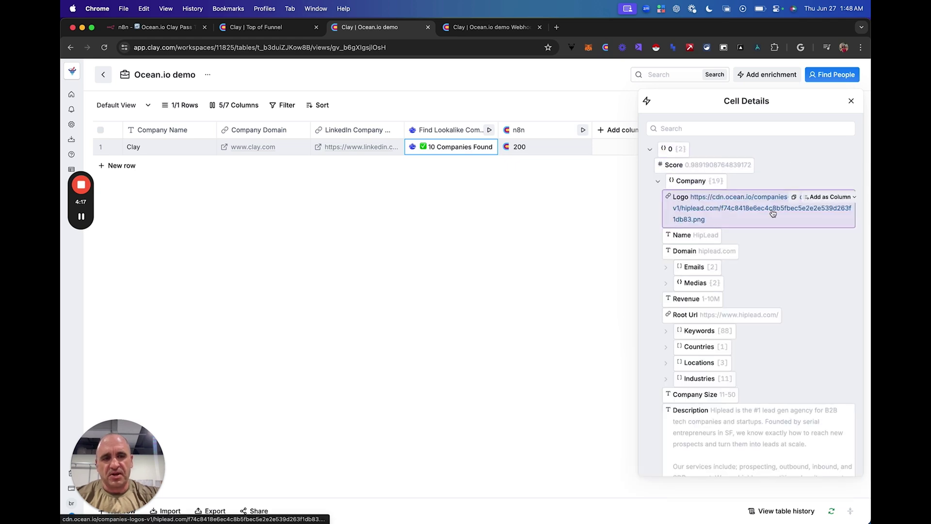
pyautogui.click(658, 181)
pyautogui.click(650, 149)
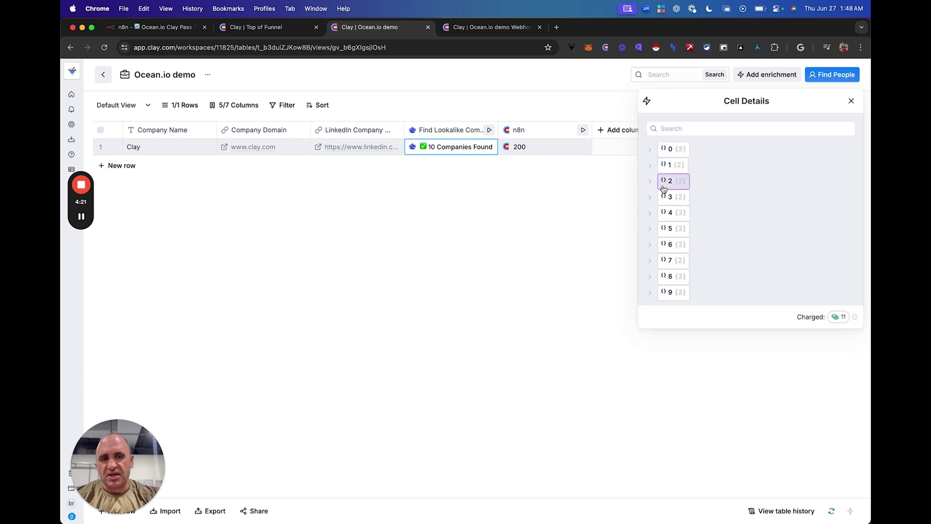
pyautogui.click(649, 150)
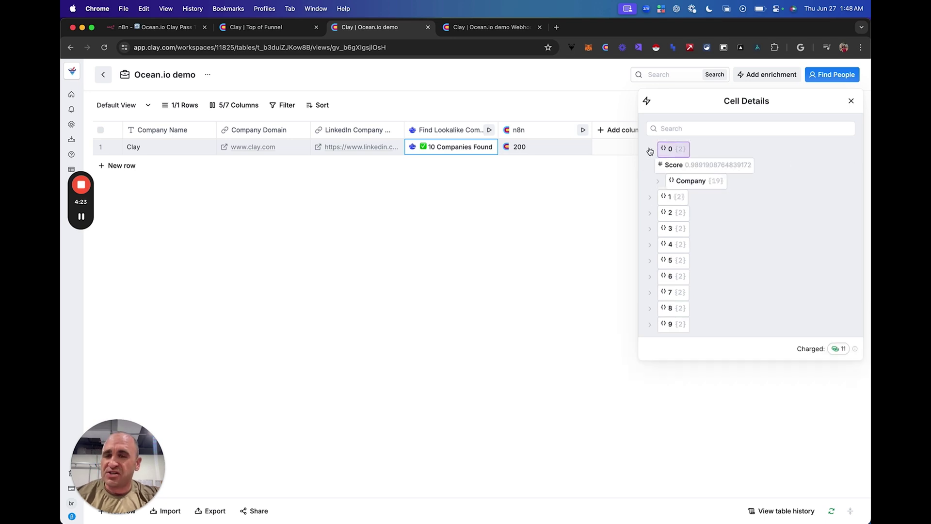
pyautogui.click(663, 182)
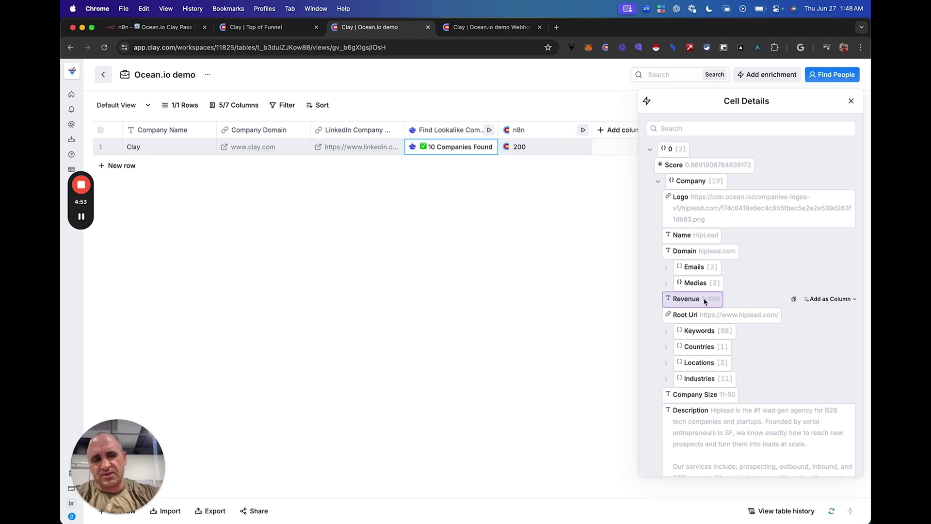
# - Collapse the first result and expand the second result's Company node for FindThatLead
pyautogui.click(658, 181)
pyautogui.click(651, 150)
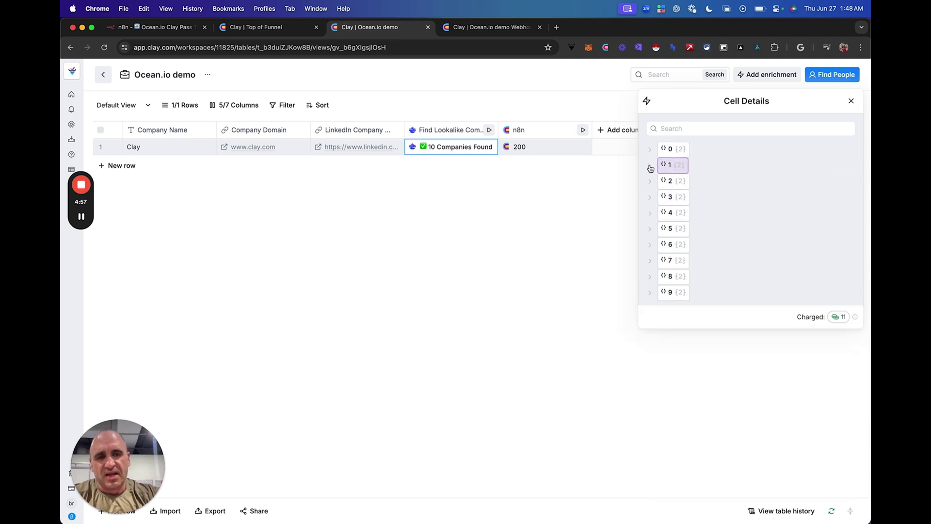
pyautogui.click(650, 166)
pyautogui.click(658, 197)
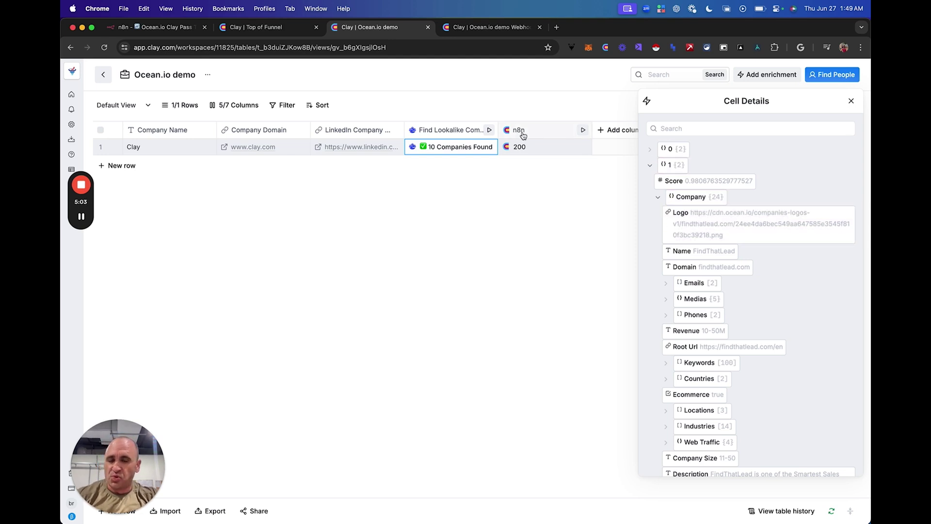
# - Add the lookalike company Name field as a new column named 'Lookalike1'
pyautogui.moveTo(686, 219)
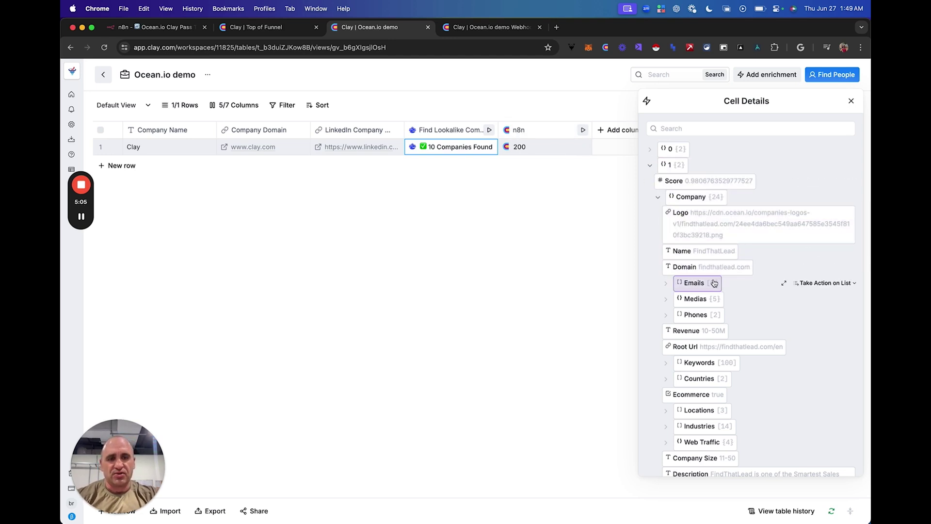
pyautogui.moveTo(704, 255)
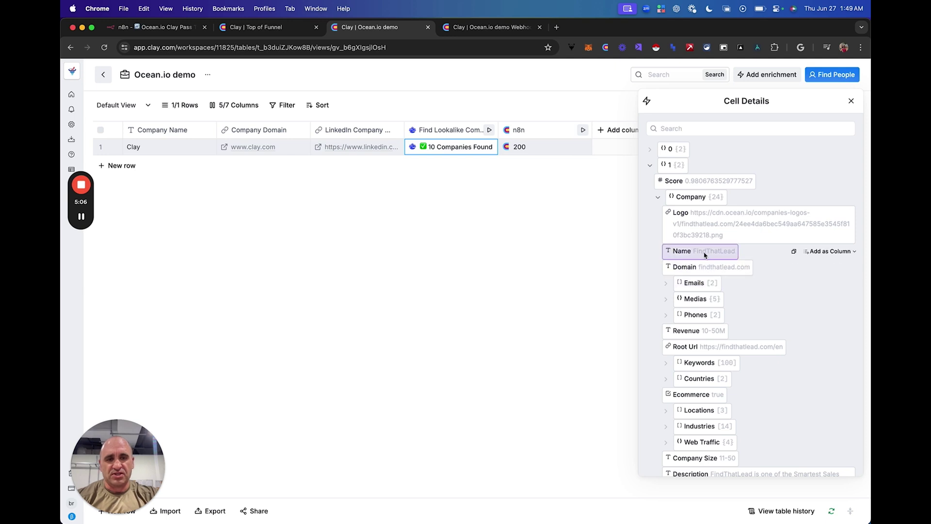
pyautogui.click(833, 252)
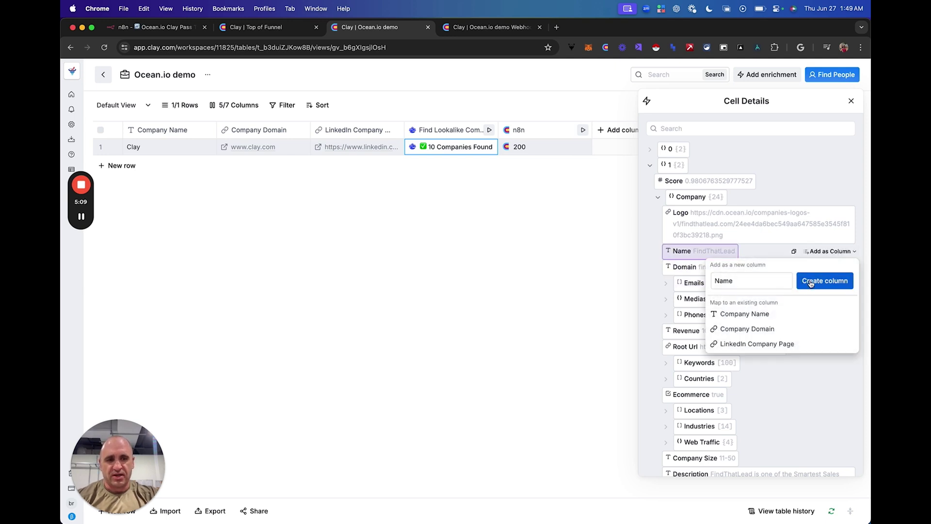
pyautogui.doubleClick(761, 278)
pyautogui.write('Look')
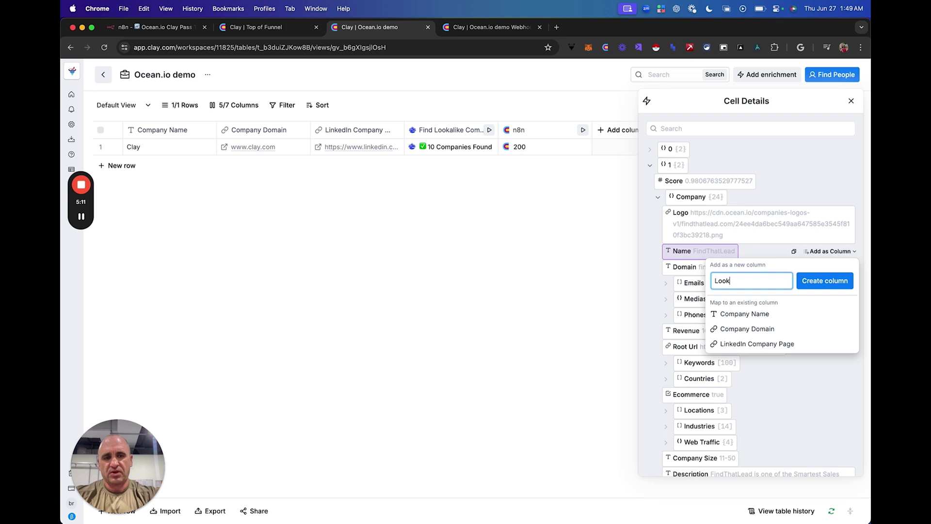
pyautogui.write('aolike1')
pyautogui.click(802, 286)
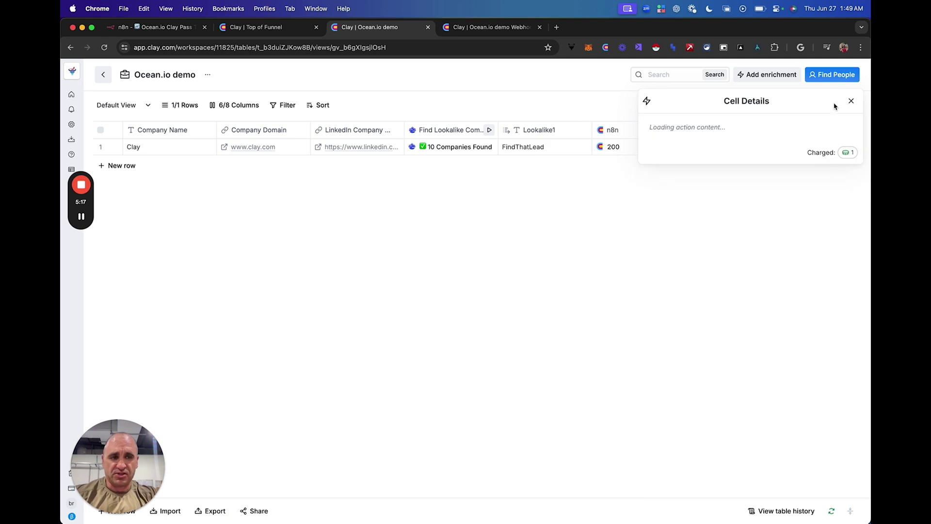
# - Close the cell details and delete the Lookalike1 column
pyautogui.click(850, 101)
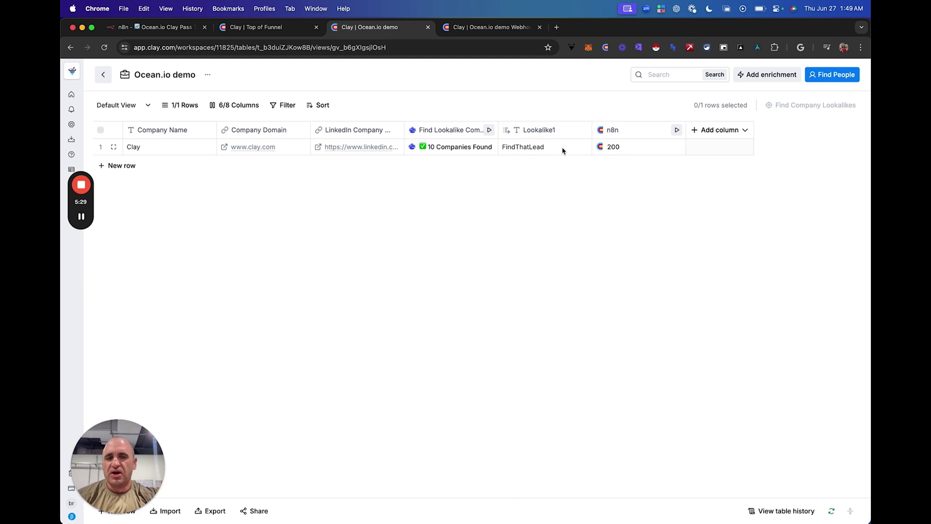
pyautogui.click(538, 137)
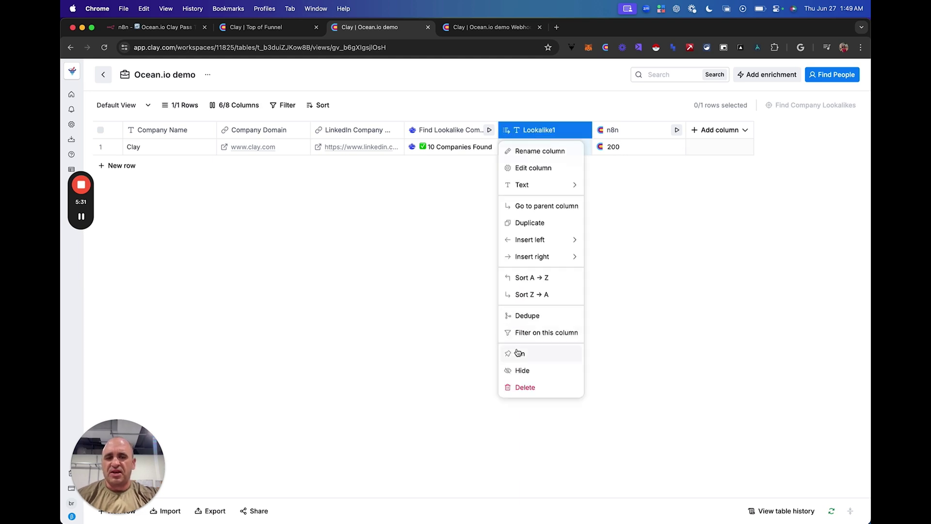
pyautogui.click(522, 387)
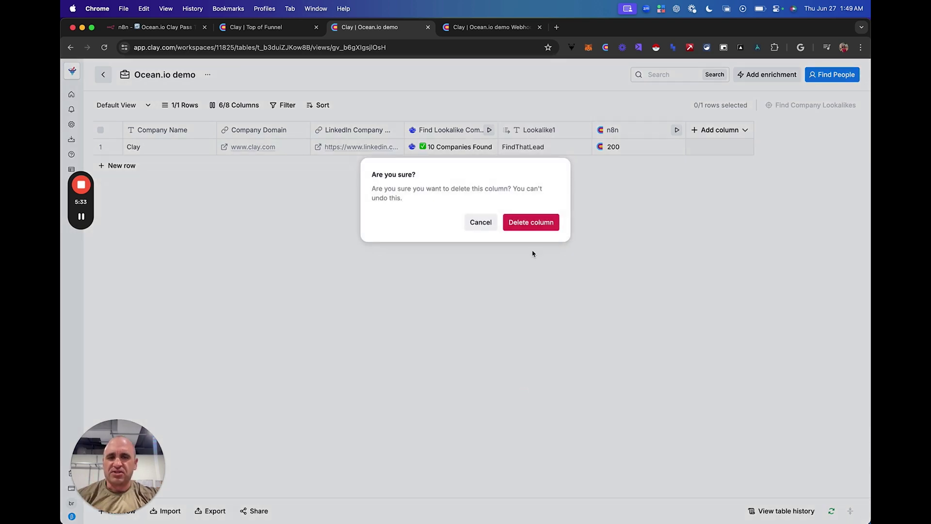
pyautogui.click(529, 224)
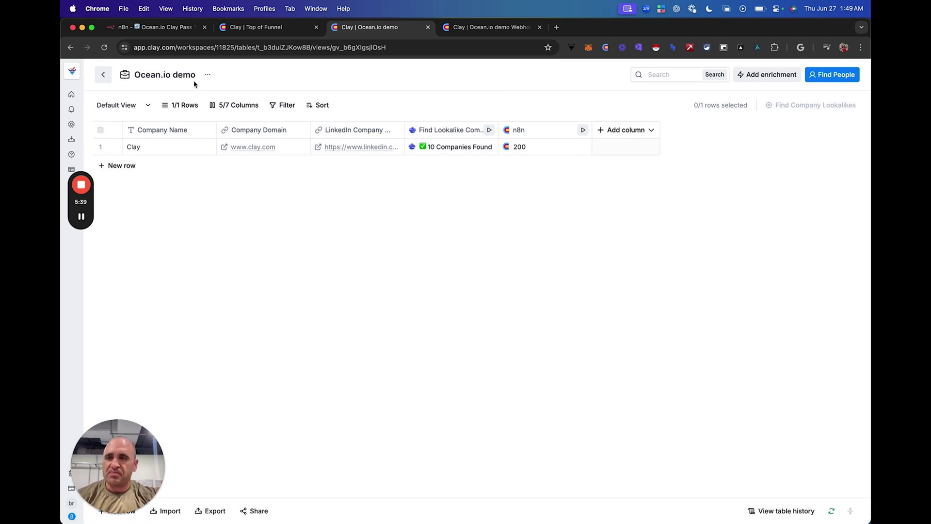
# - Close the unused Top of Funnel tab and open the n8n column's request settings
pyautogui.click(155, 28)
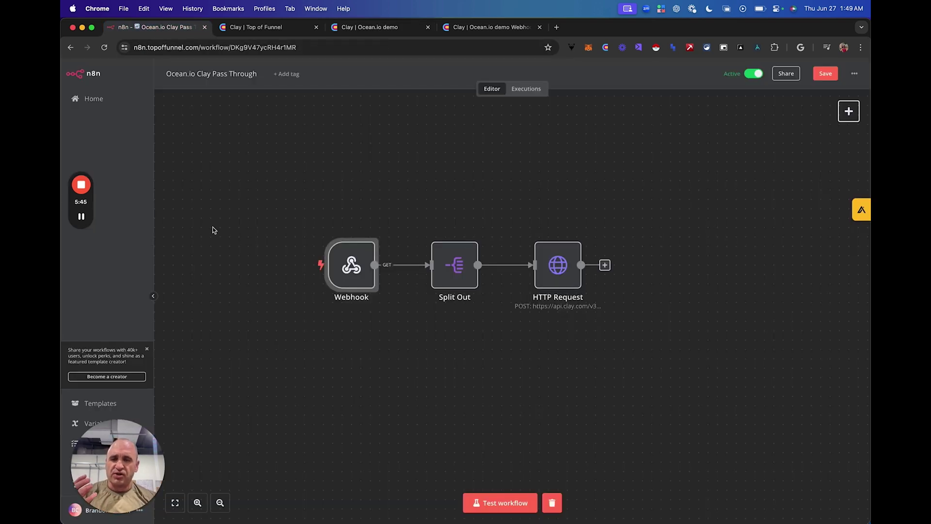
pyautogui.click(248, 30)
pyautogui.click(369, 27)
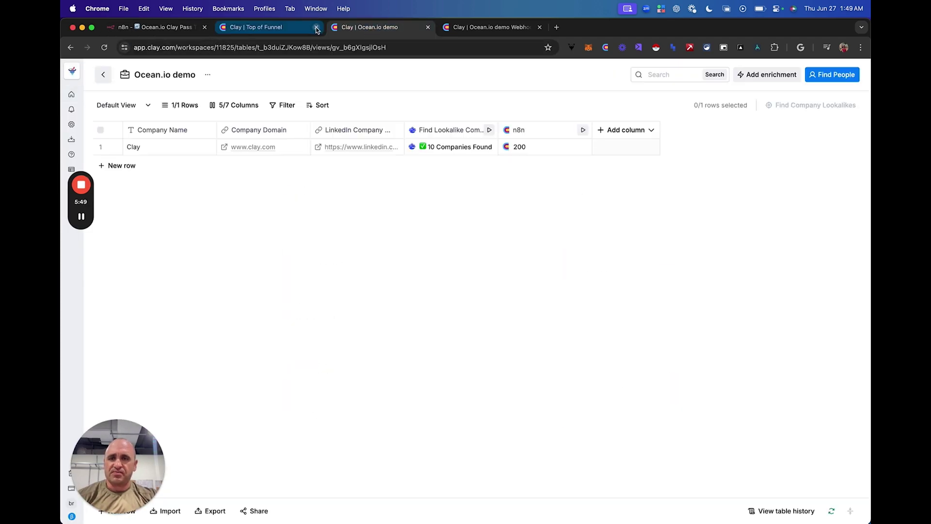
pyautogui.click(316, 28)
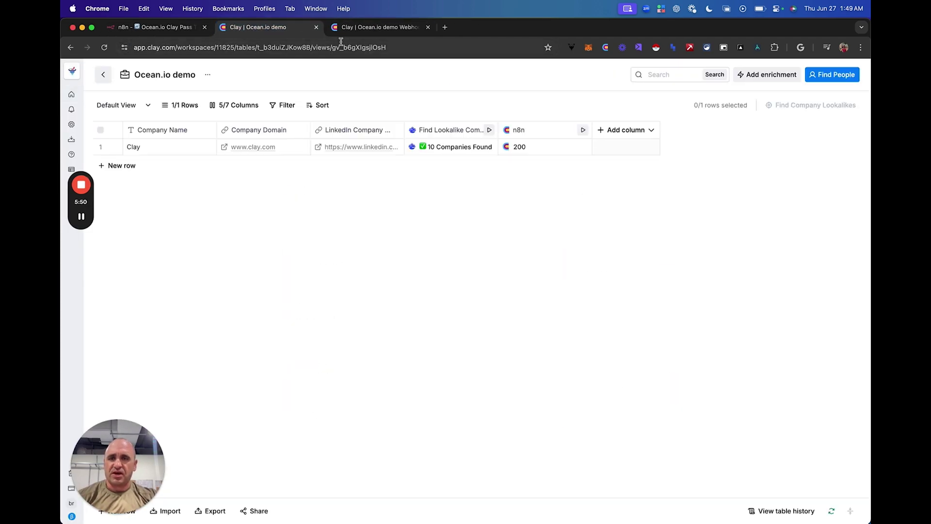
pyautogui.click(537, 133)
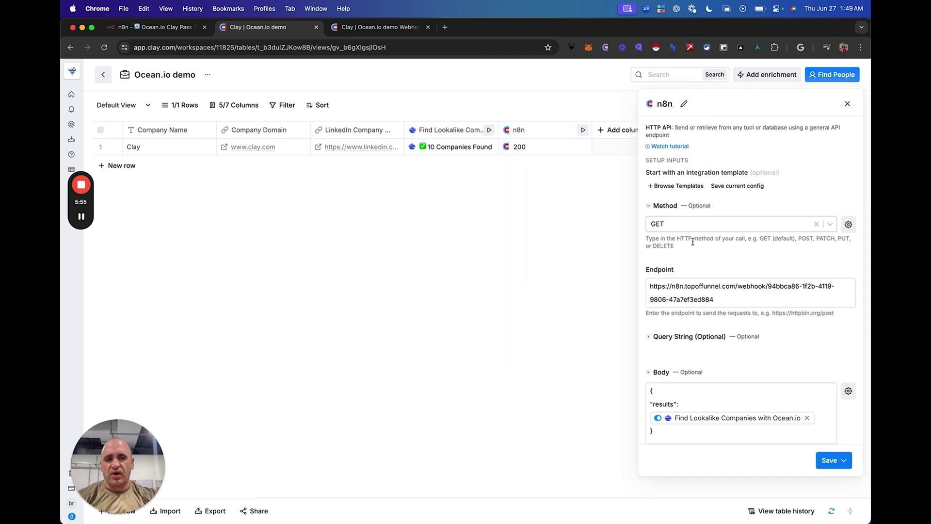
# - Open the n8n Webhook node to compare its URL with the Clay column's endpoint
pyautogui.click(177, 28)
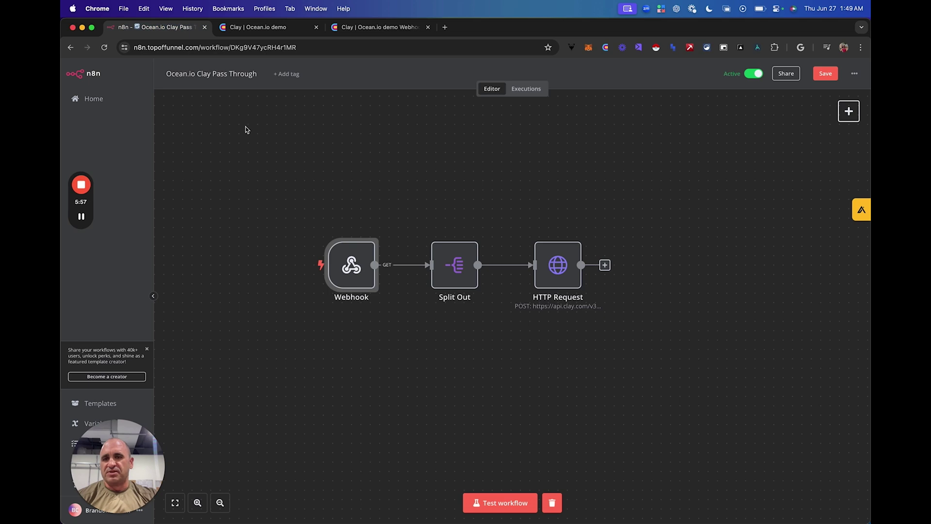
pyautogui.doubleClick(344, 262)
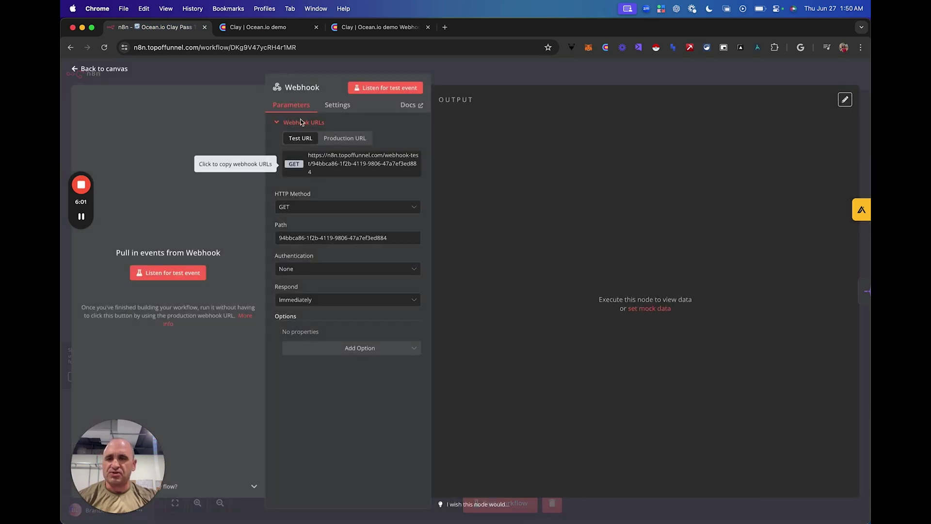
pyautogui.click(265, 30)
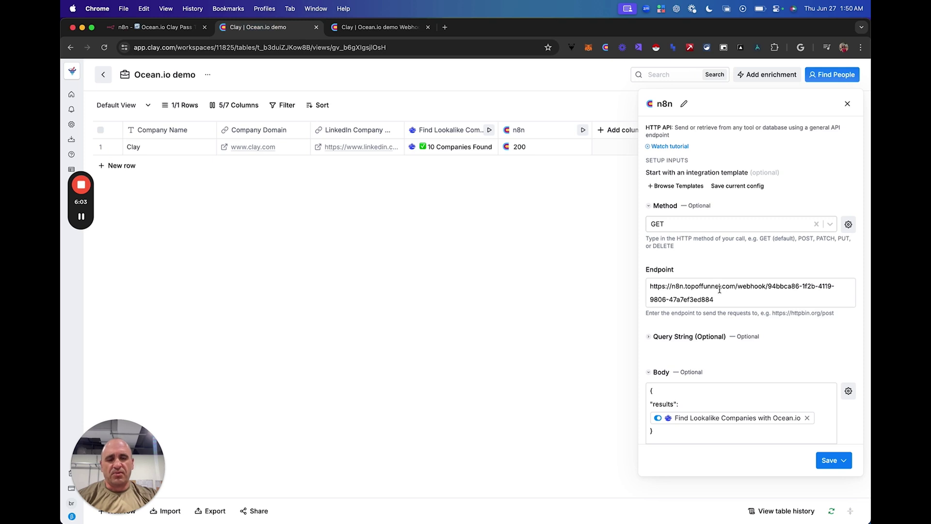
pyautogui.scroll(-3, 674, 300)
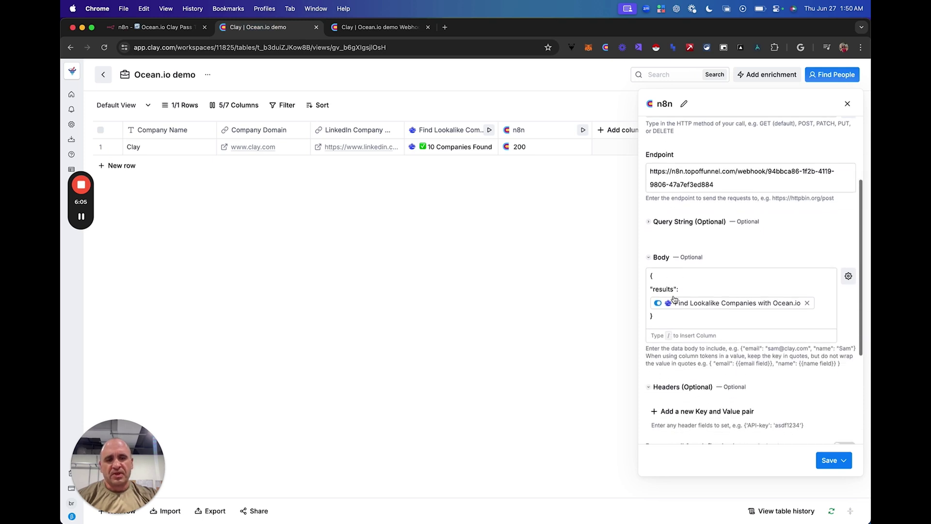
# - Check the "results" key in the request body, then close the n8n column settings
pyautogui.click(654, 276)
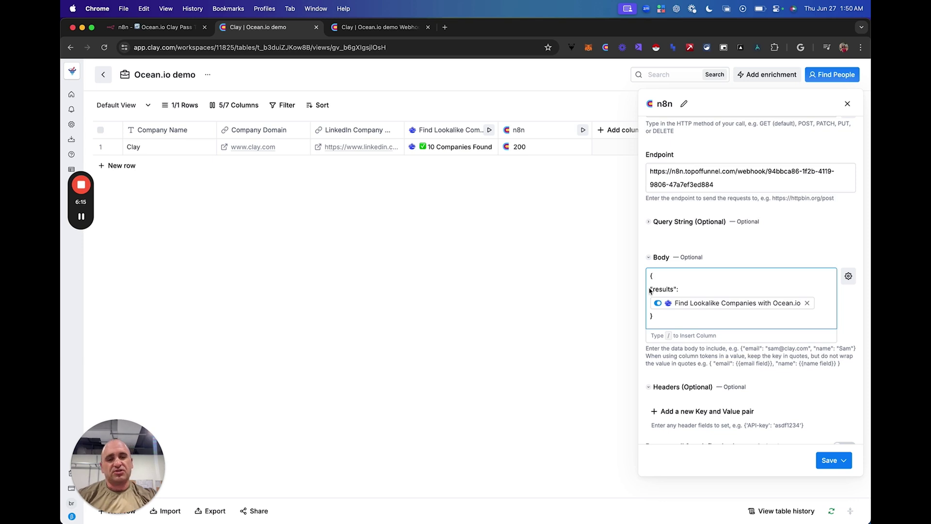
pyautogui.moveTo(677, 289); pyautogui.dragTo(646, 292)
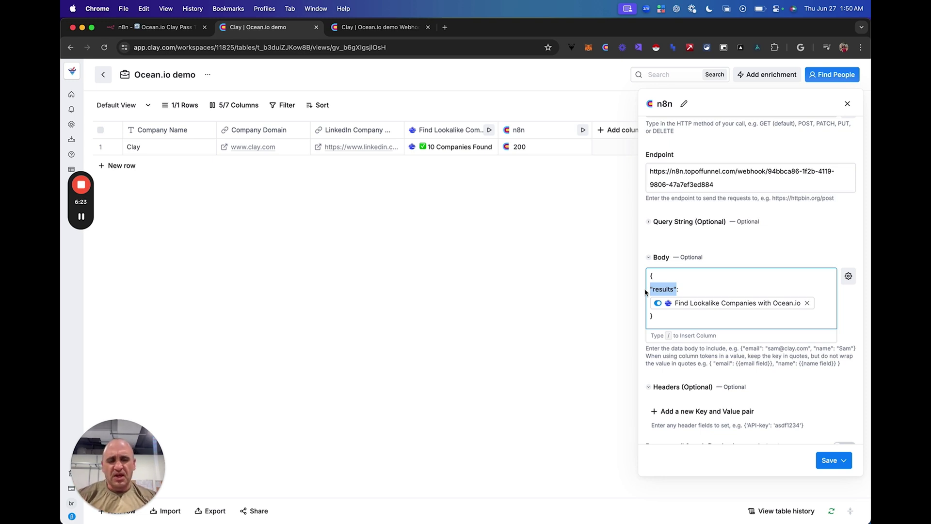
pyautogui.moveTo(688, 305)
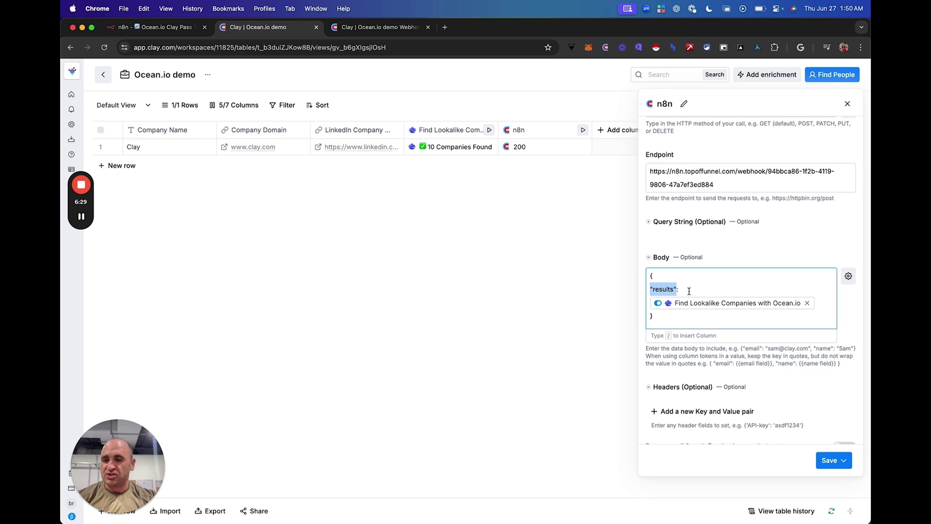
pyautogui.click(689, 291)
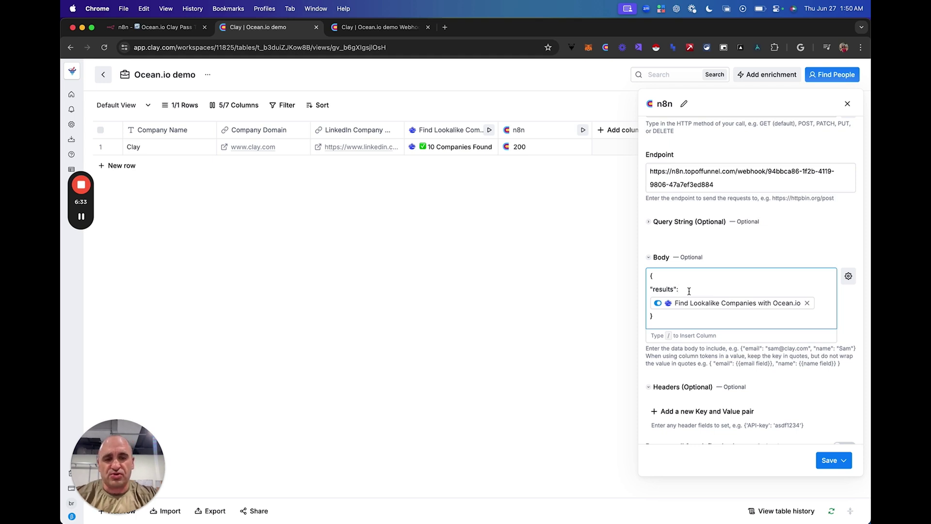
pyautogui.click(846, 103)
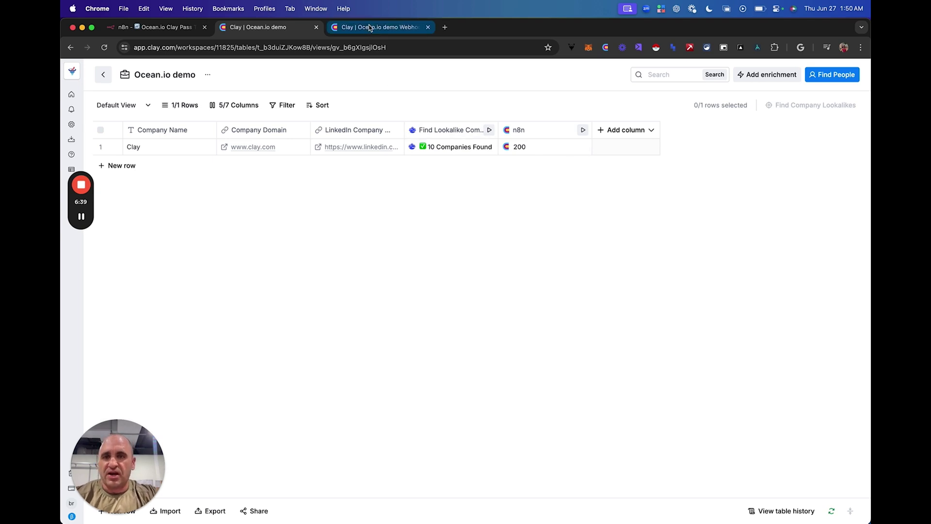
# - Review Split Out's body.results field and the HTTP Request POST, then view the Clay webhook table
pyautogui.press('super+1')
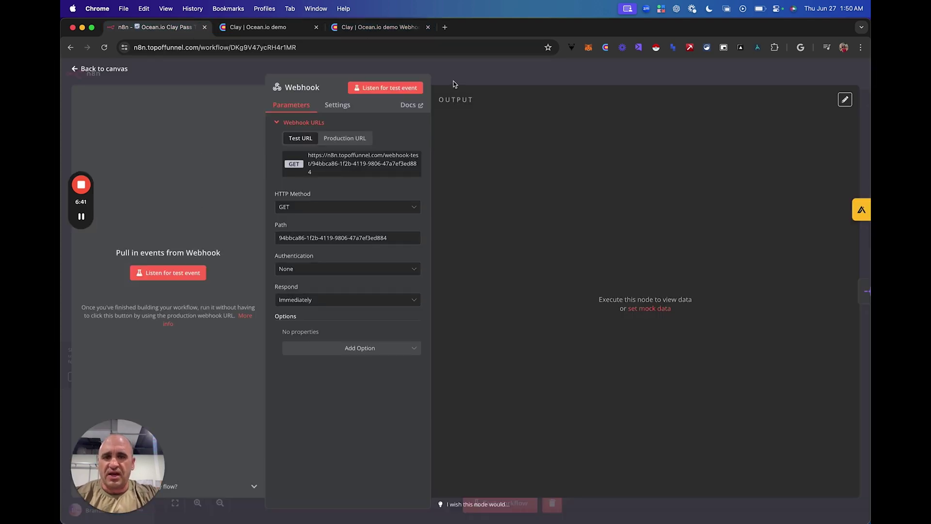
pyautogui.press('Escape')
pyautogui.doubleClick(453, 262)
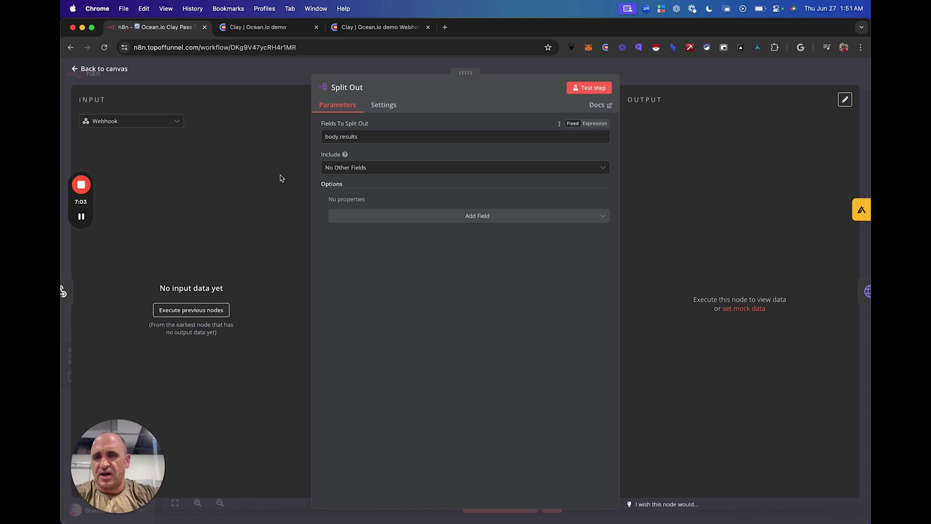
pyautogui.click(735, 82)
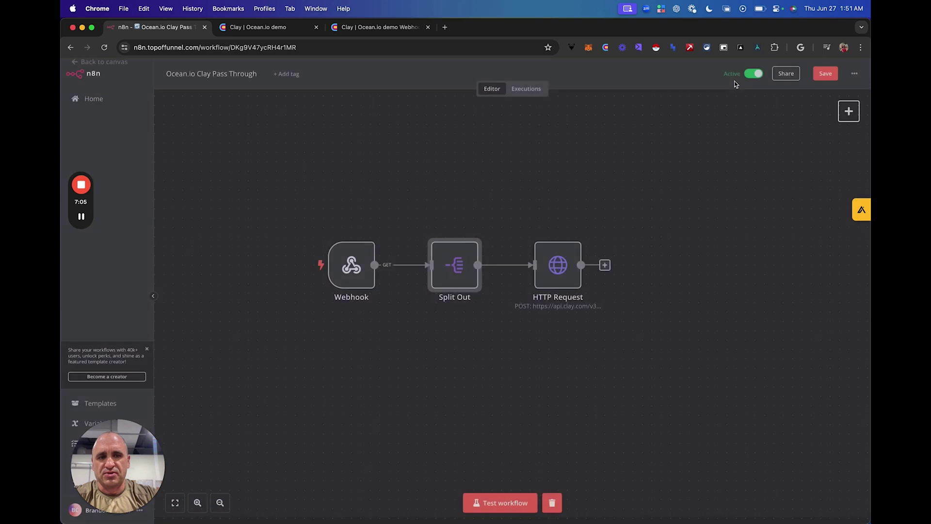
pyautogui.doubleClick(558, 266)
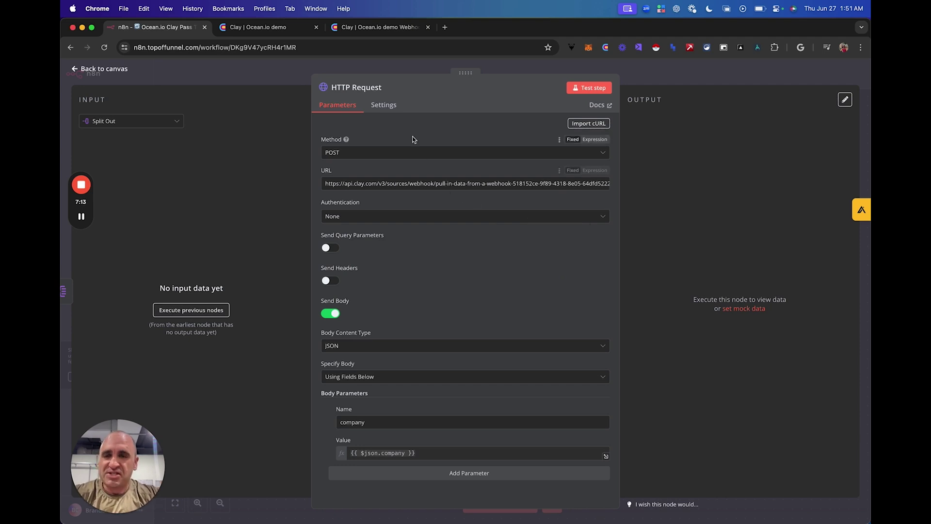
pyautogui.click(378, 26)
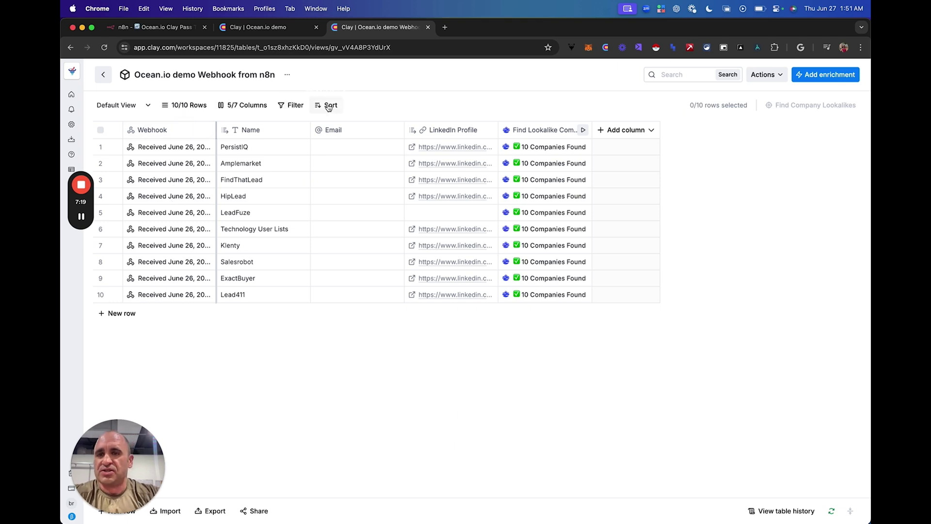
# - Duplicate the webhook table's tab and return to the workspace home page
pyautogui.rightClick(407, 32)
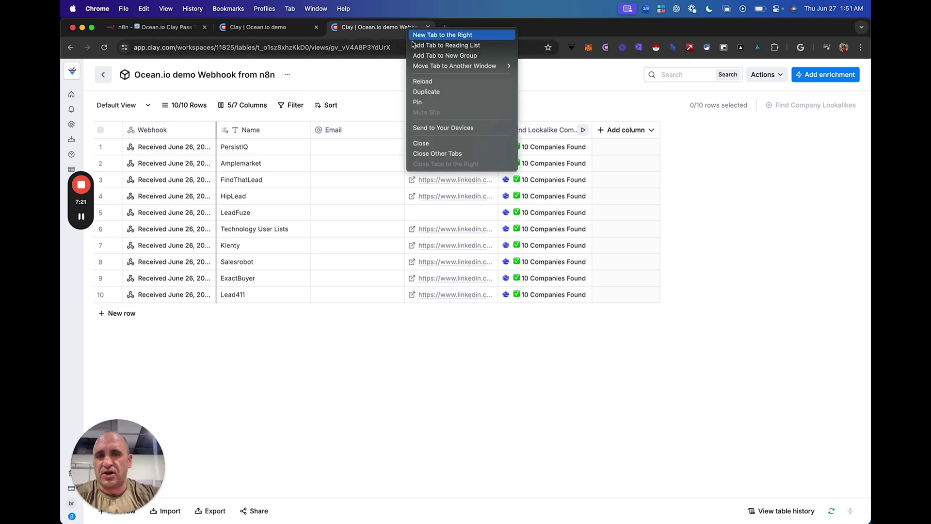
pyautogui.click(437, 99)
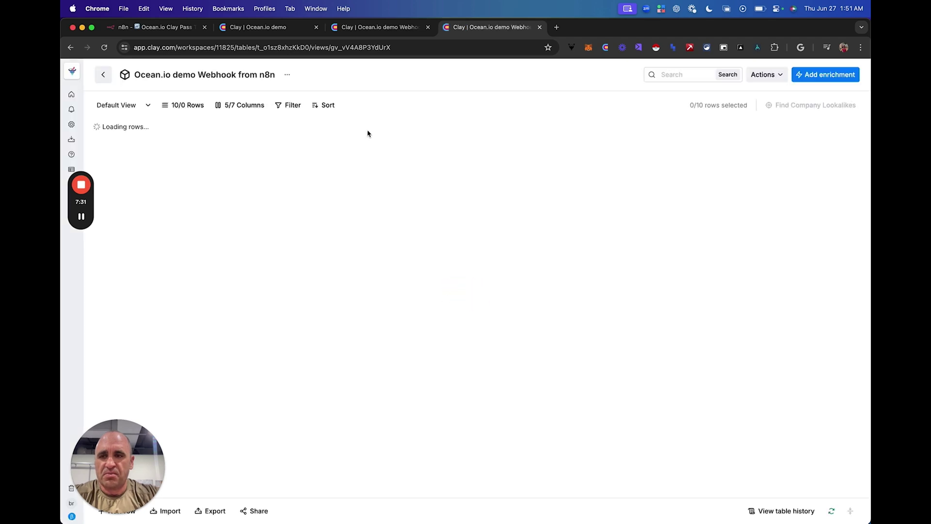
pyautogui.click(83, 94)
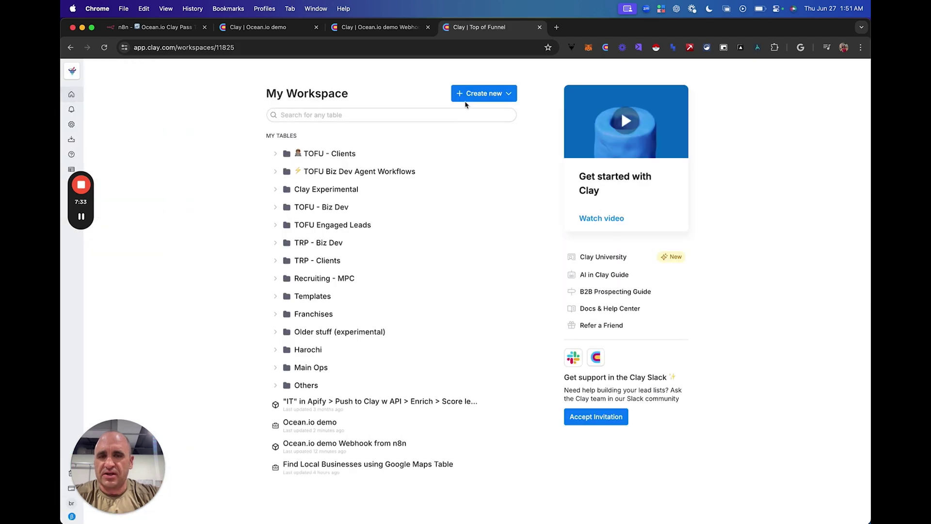
# - Create a new blank table that imports data from a webhook
pyautogui.click(471, 98)
pyautogui.click(475, 135)
pyautogui.scroll(-5, 445, 313)
pyautogui.scroll(-8, 445, 313)
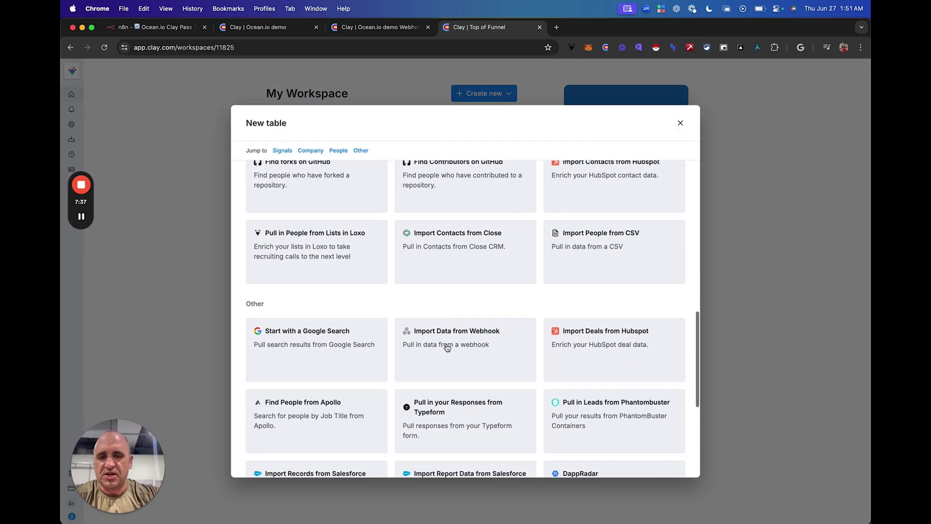
pyautogui.click(449, 348)
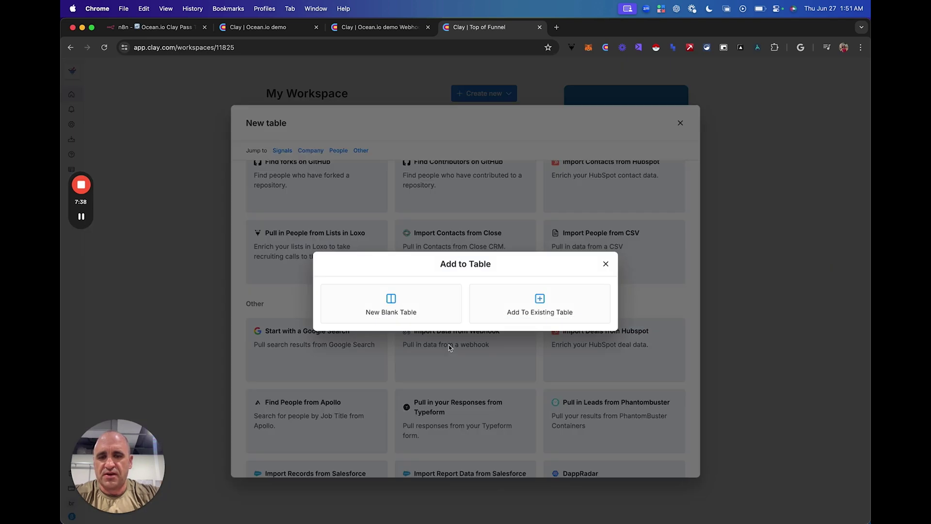
pyautogui.click(424, 306)
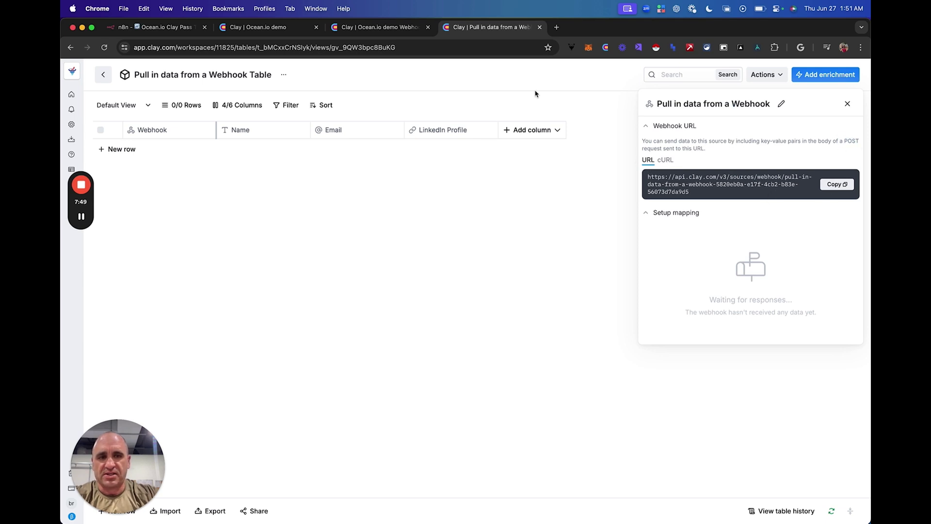
pyautogui.click(281, 27)
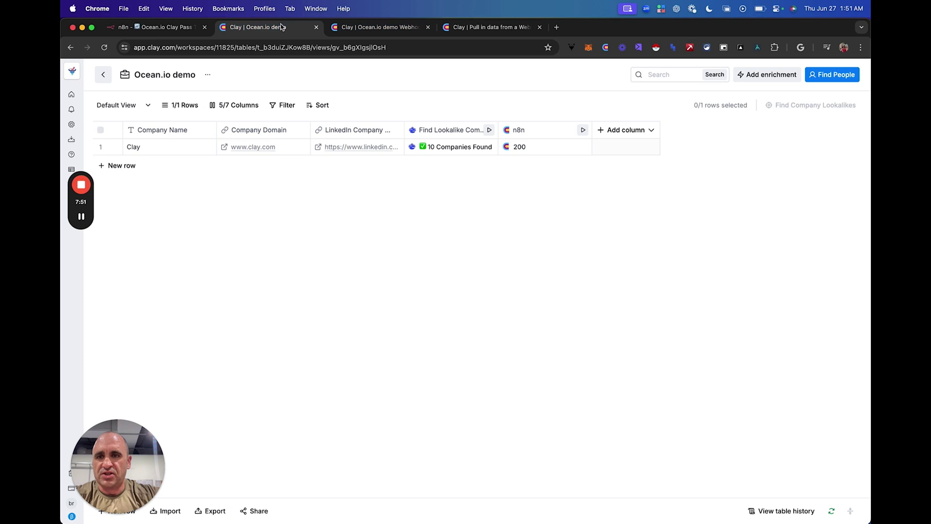
pyautogui.click(343, 27)
pyautogui.click(160, 27)
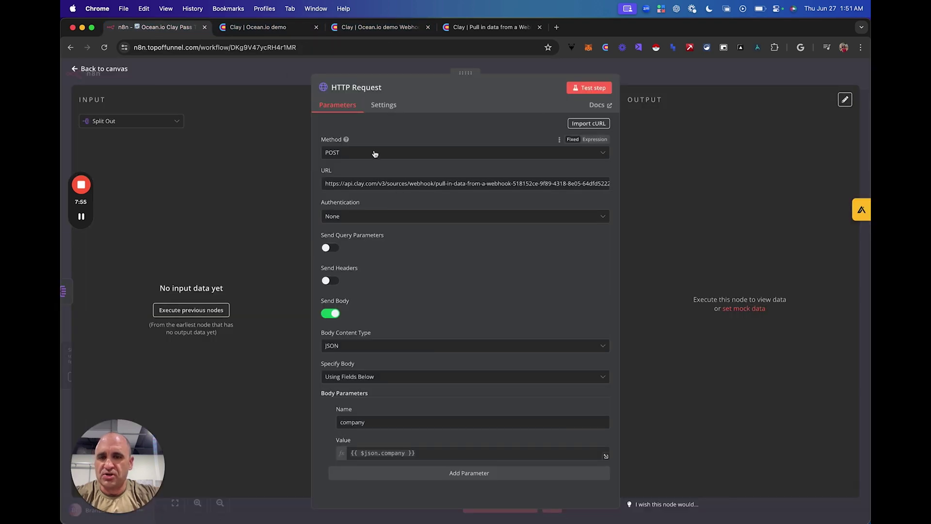
pyautogui.scroll(-1, 349, 302)
pyautogui.scroll(-3, 349, 302)
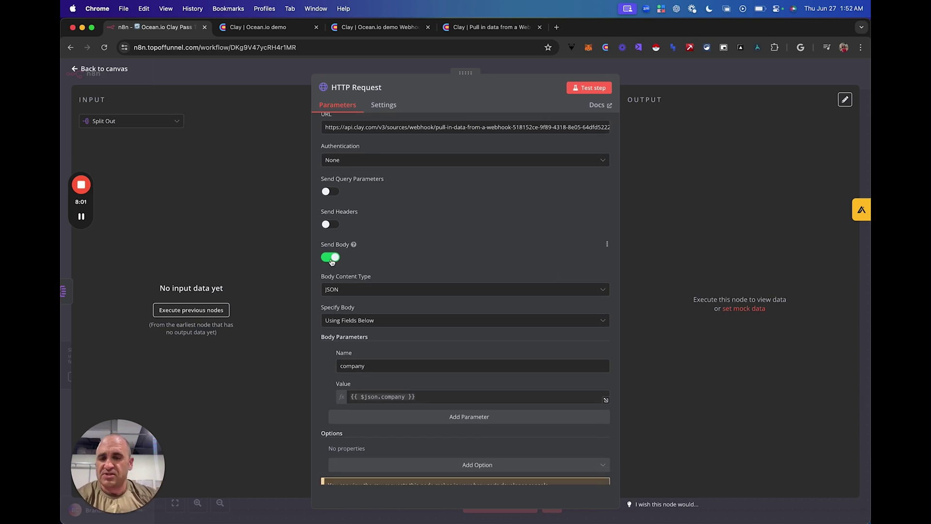
pyautogui.scroll(-1, 391, 309)
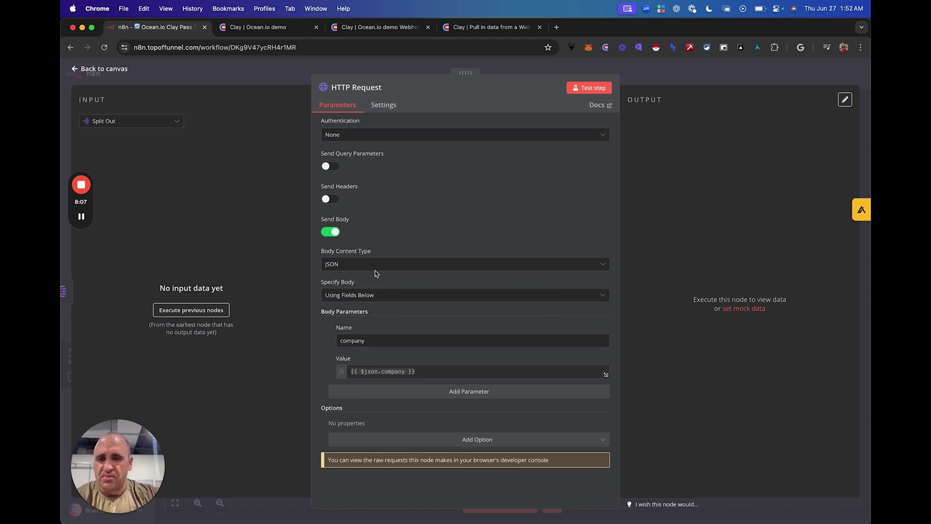
pyautogui.scroll(1, 348, 231)
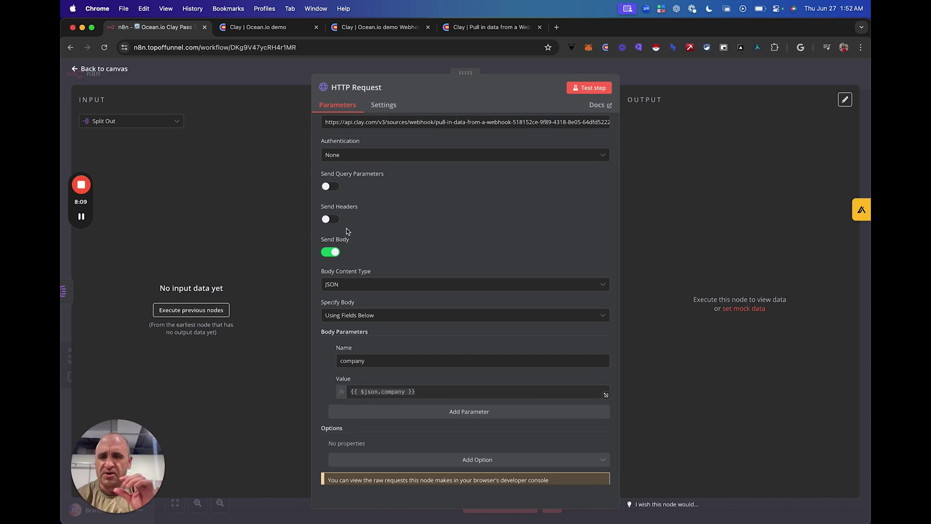
# - Open the Ocean.io demo Webhook from n8n table and inspect row 1's received company payload
pyautogui.click(281, 28)
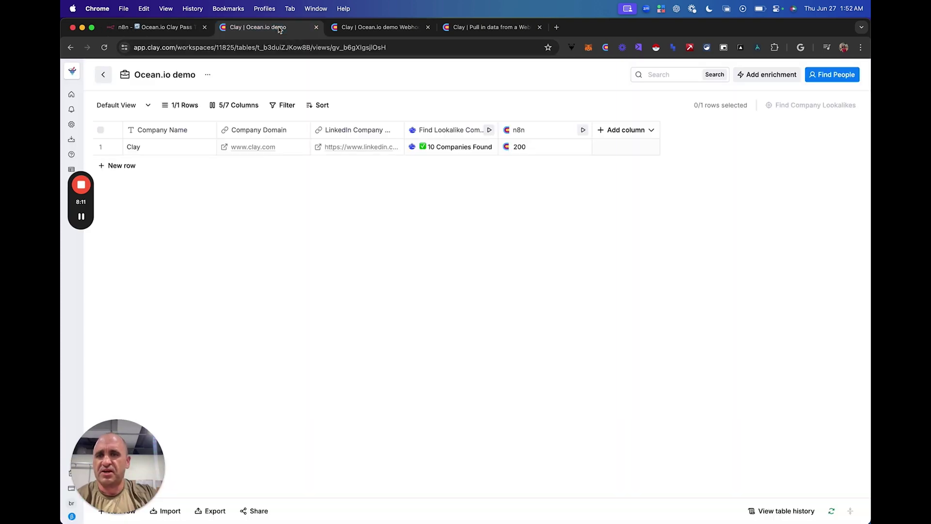
pyautogui.click(366, 29)
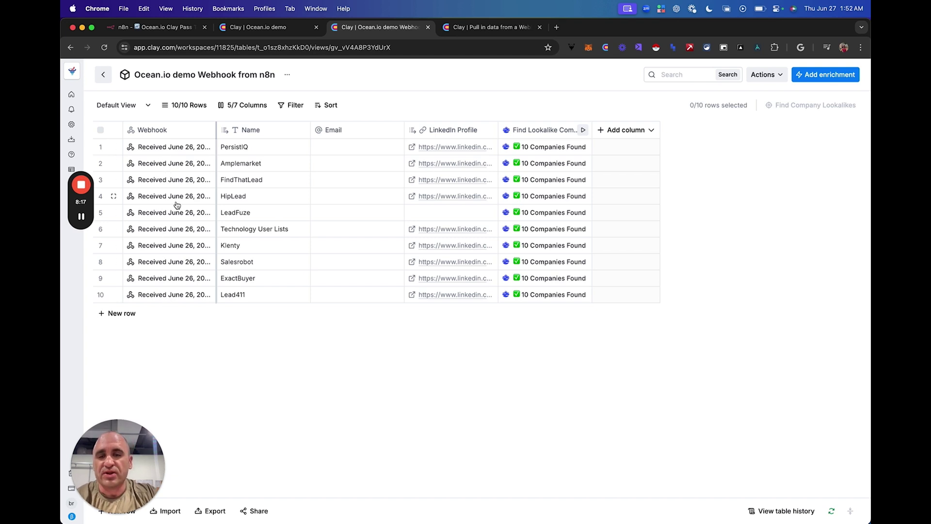
pyautogui.click(164, 150)
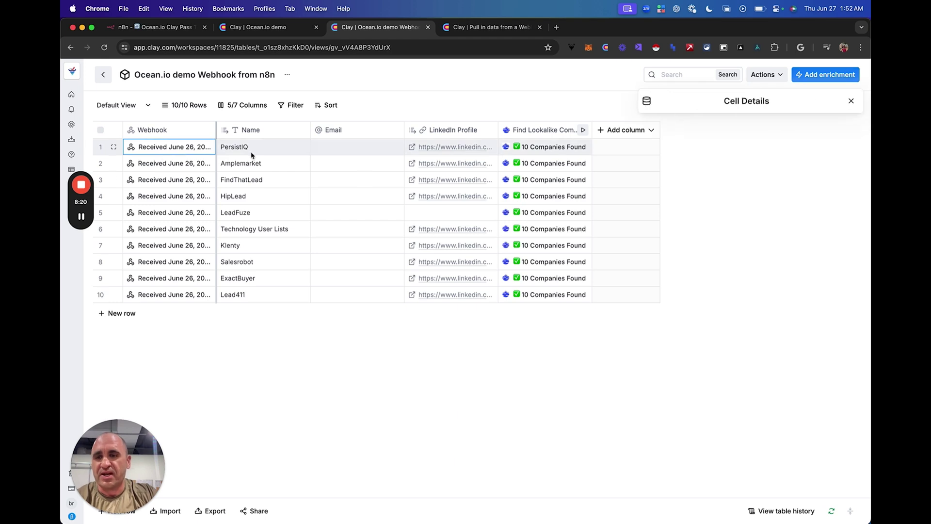
pyautogui.click(850, 101)
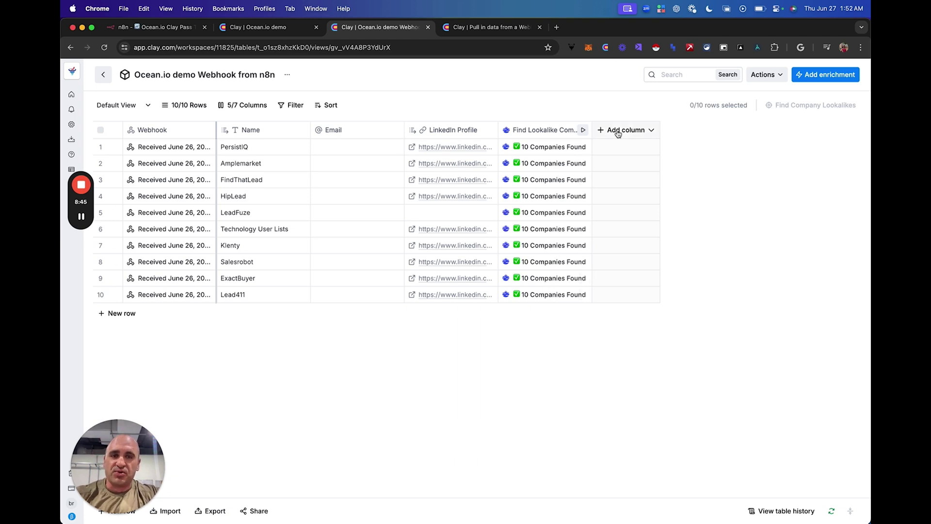
# - Add an enrichment column by searching 'http api' and choosing Clay's HTTP API
pyautogui.click(637, 130)
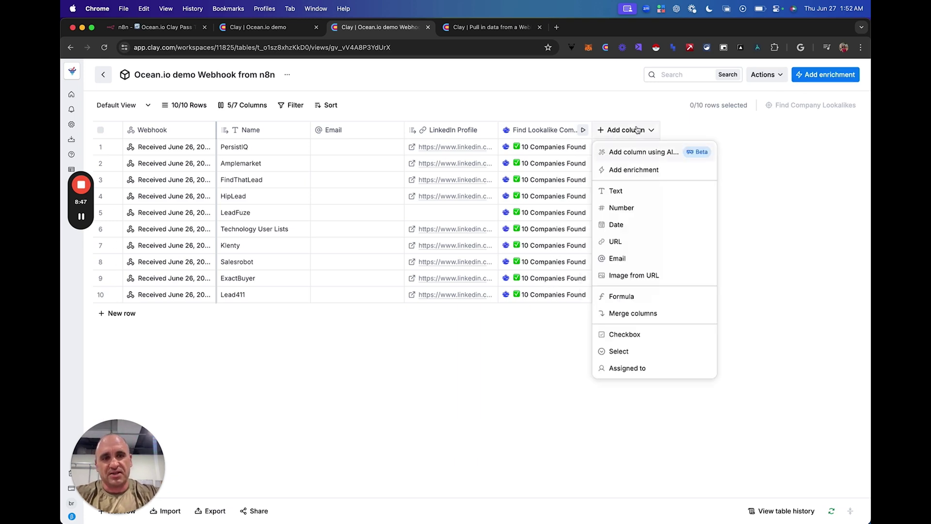
pyautogui.click(631, 168)
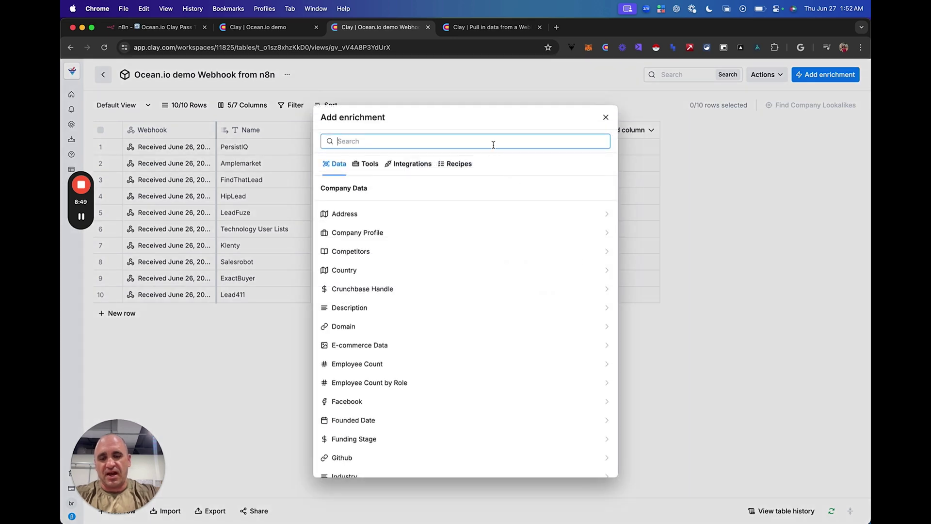
pyautogui.write('http api')
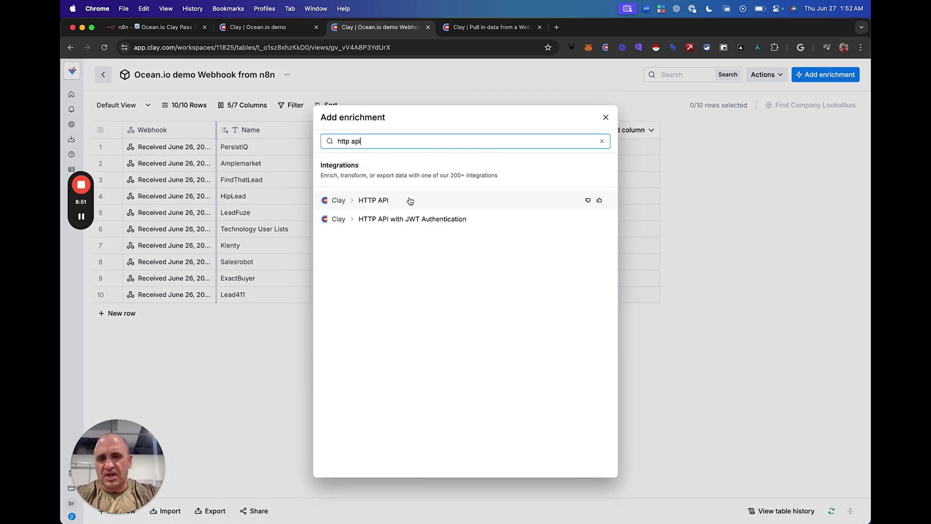
pyautogui.click(410, 200)
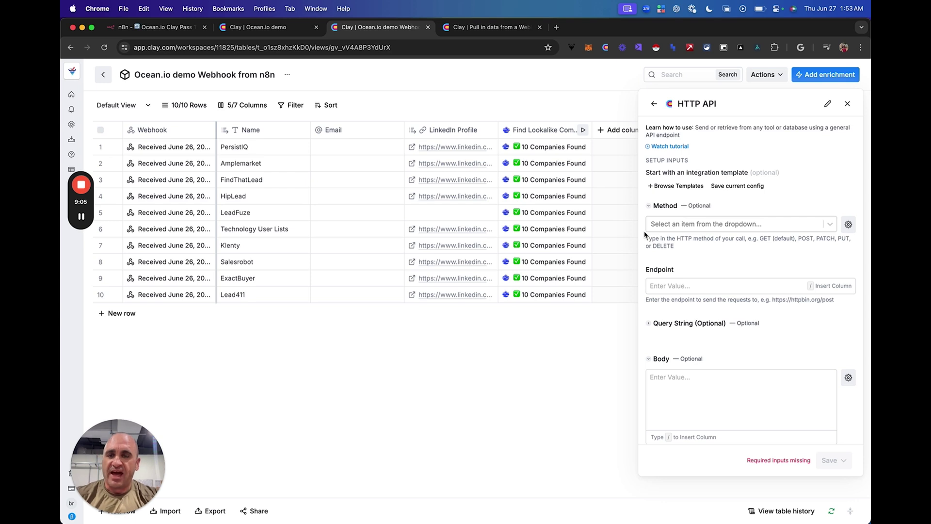
# - Close the HTTP Request node to view the whole n8n workflow, then return to the Clay webhook table
pyautogui.click(167, 29)
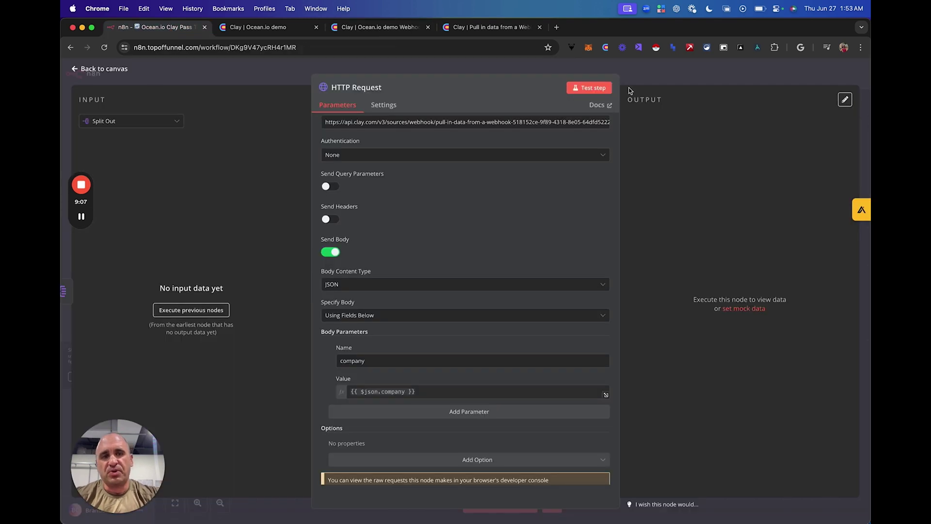
pyautogui.press('Escape')
pyautogui.click(854, 73)
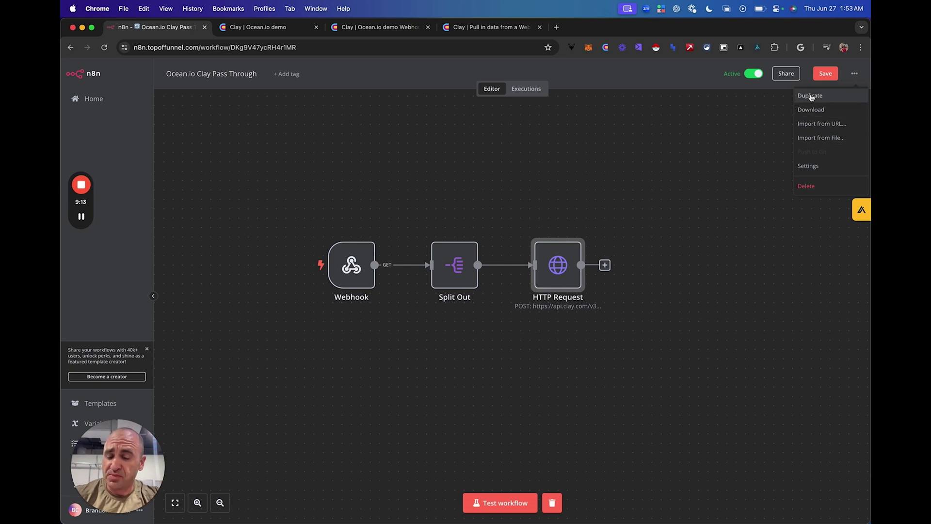
pyautogui.click(706, 155)
pyautogui.click(391, 27)
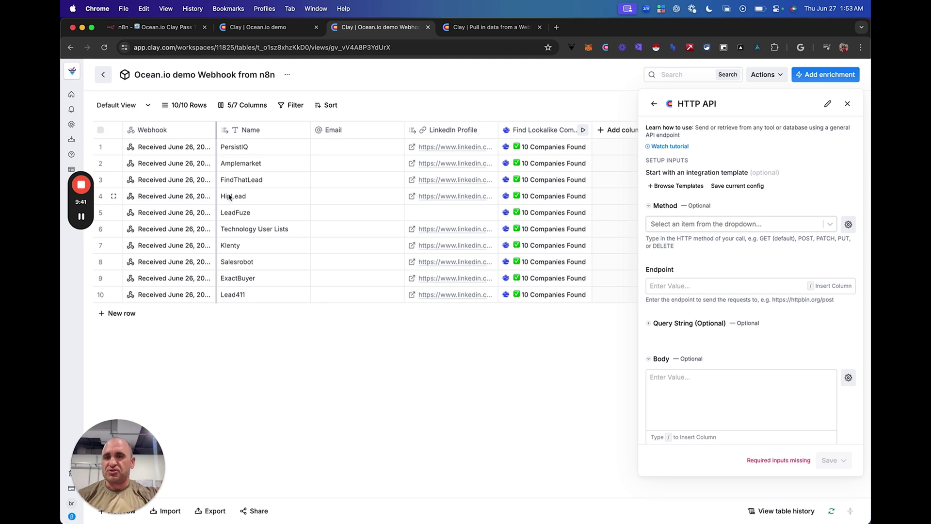
# - Close the unsaved HTTP API enrichment panel and switch to the 'Clay | Ocean.io demo' table
pyautogui.hotkey('ctrl', 'shift', 'Tab')
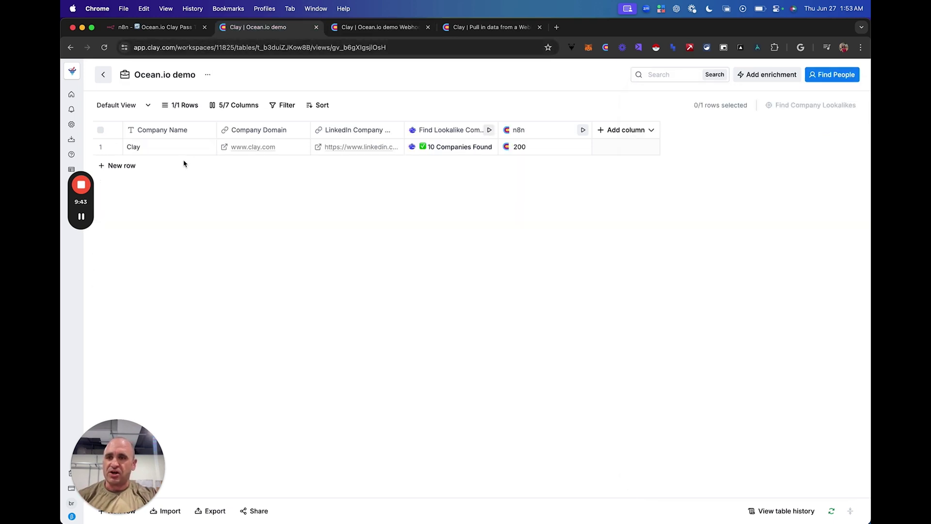
pyautogui.click(376, 28)
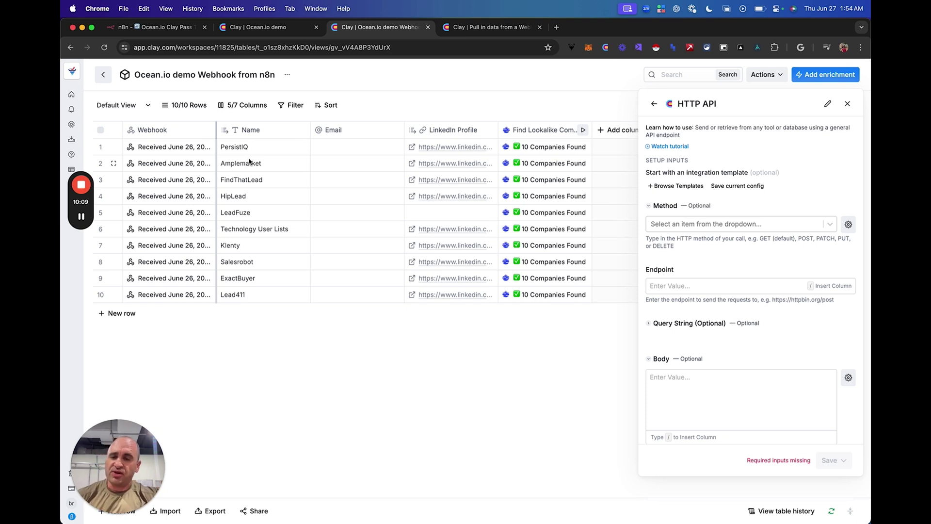
pyautogui.click(849, 106)
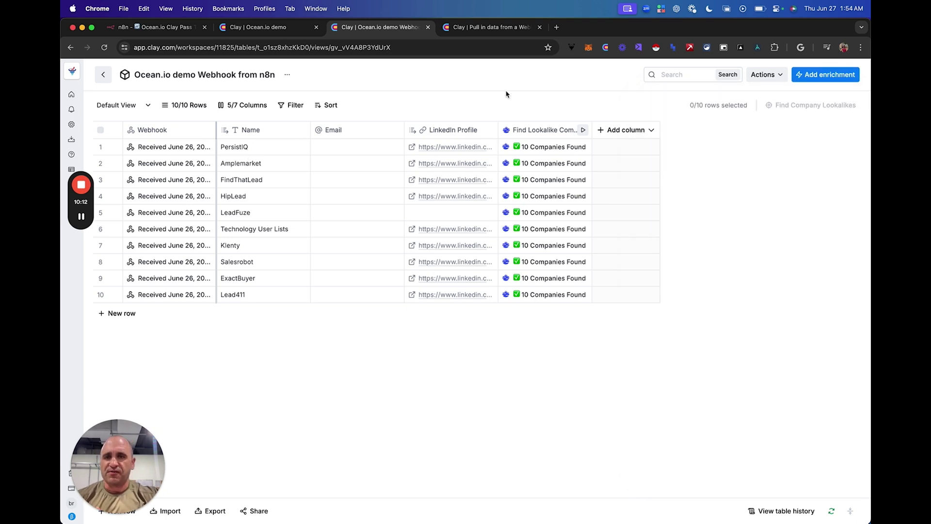
pyautogui.click(262, 32)
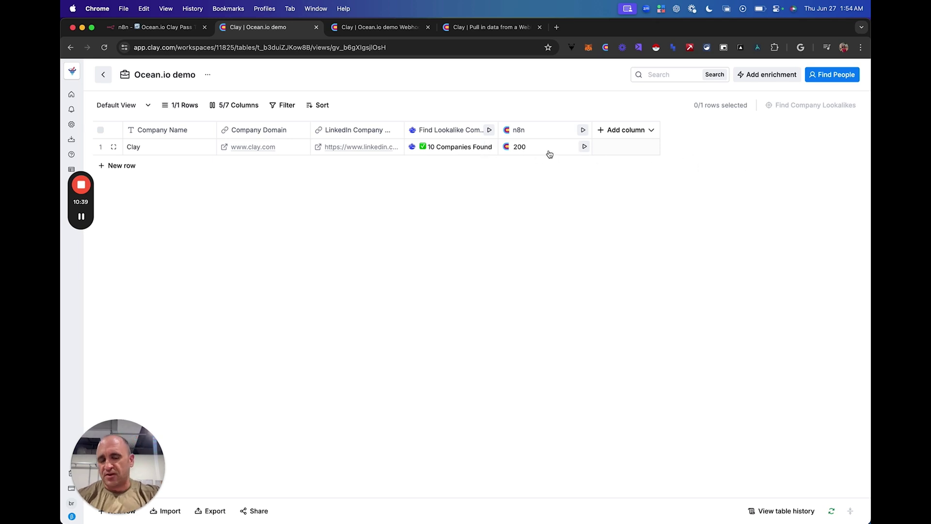
# - Review the n8n Webhook → Split Out → HTTP Request canvas, then reopen the 'Clay | Ocean.io demo Webhook' table
pyautogui.click(180, 28)
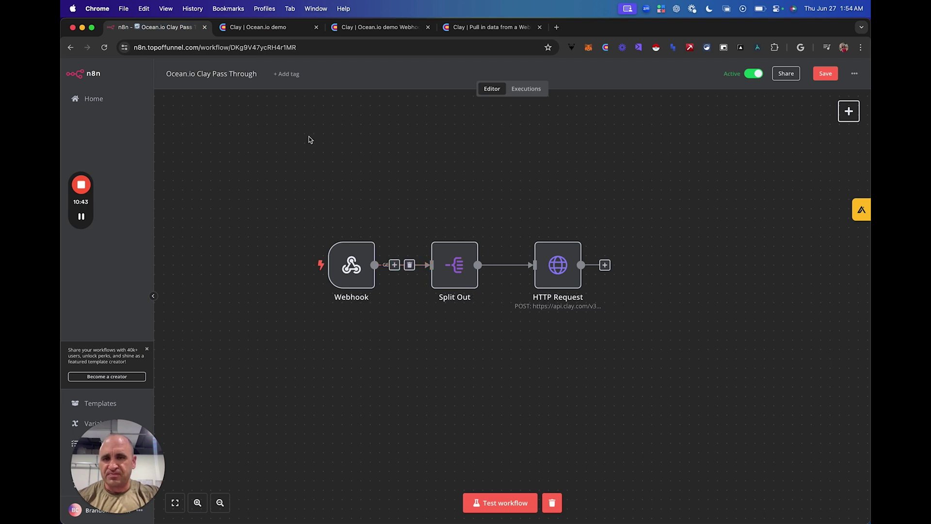
pyautogui.click(364, 27)
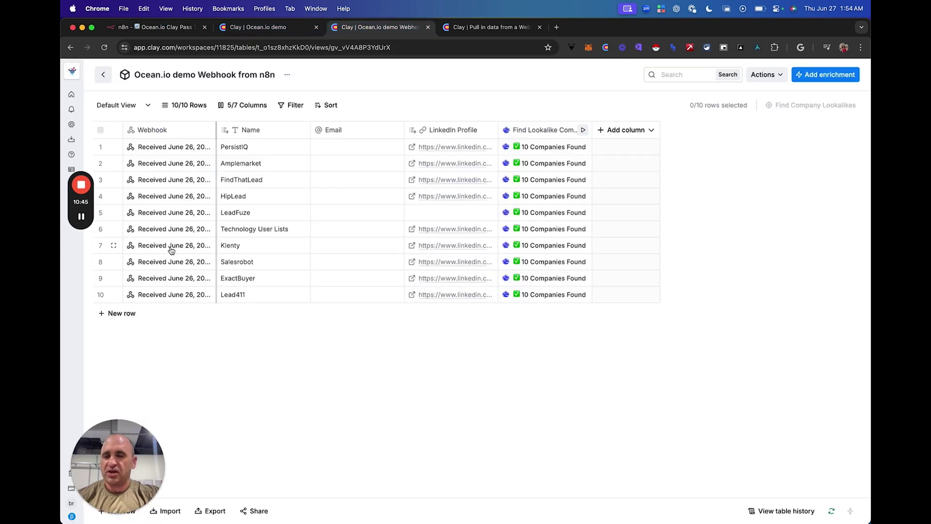